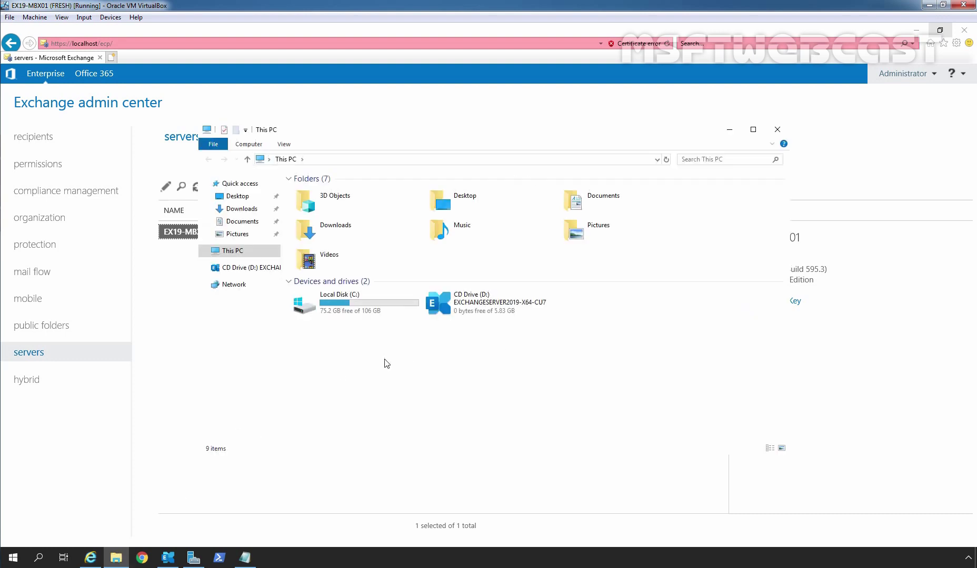
Step: Select the CD Drive (D:) and launch Windows PowerShell (Admin) from the Start menu
left_click(461, 306)
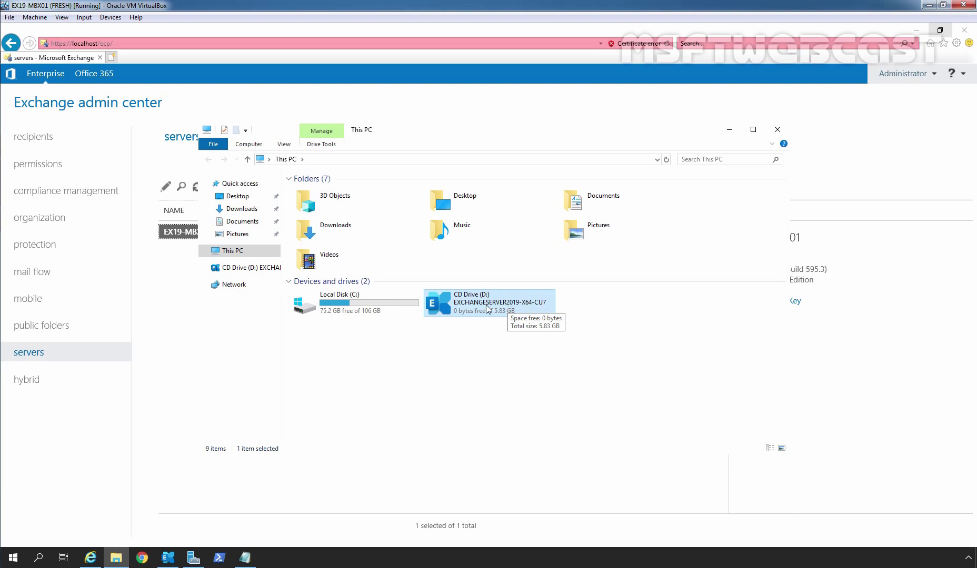
left_click(13, 559)
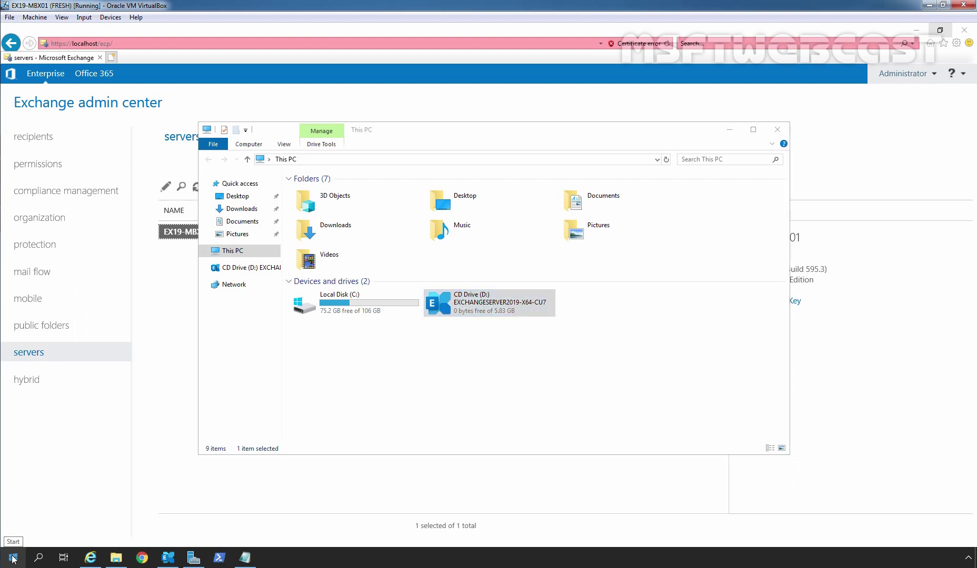
right_click(13, 559)
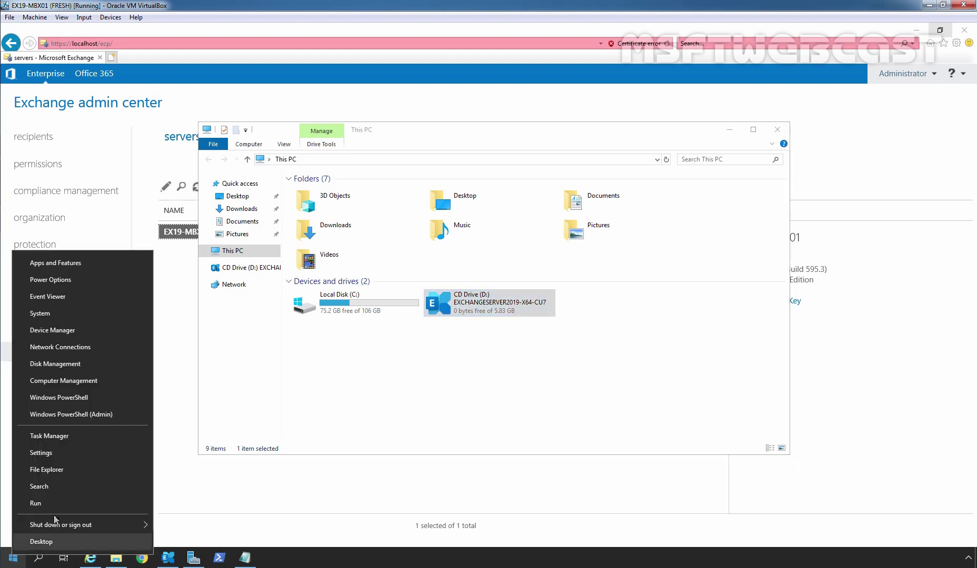
left_click(92, 415)
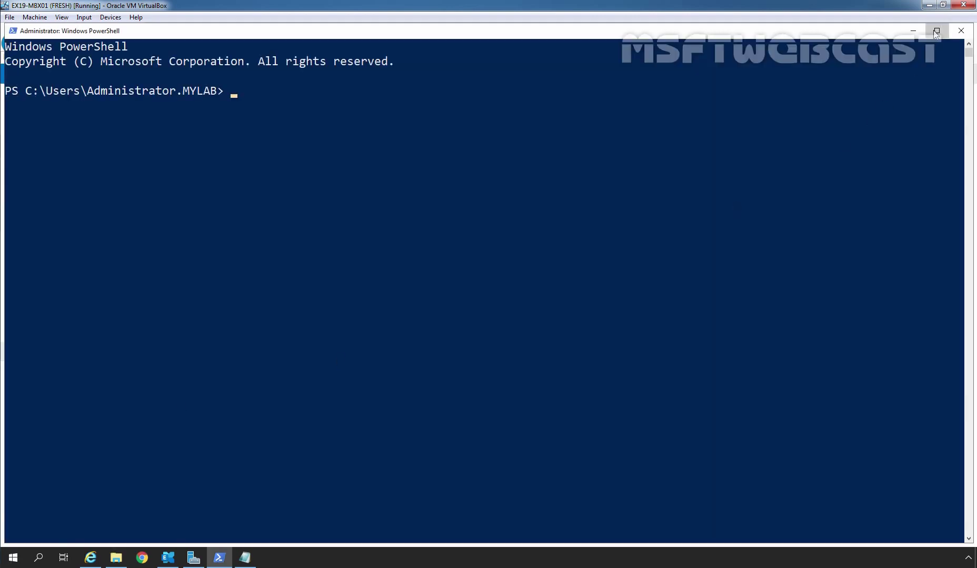
Step: Maximize the PowerShell console and change its location to drive D: with 'd:'
left_click(936, 31)
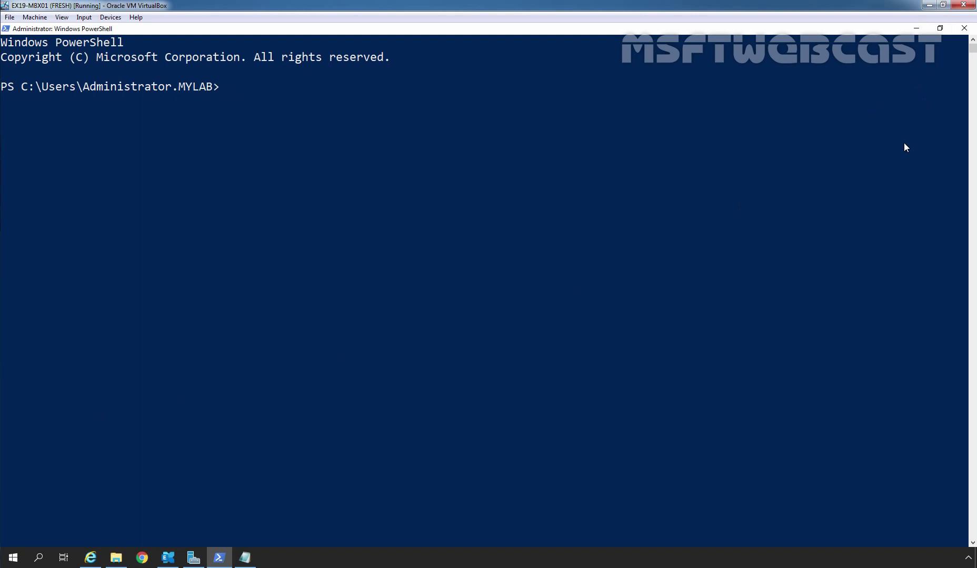
type("d:")
key("Return")
Step: Copy the Setup.exe /PrepareSchema line from the Prerequisites notes into PowerShell and run it
left_click(245, 558)
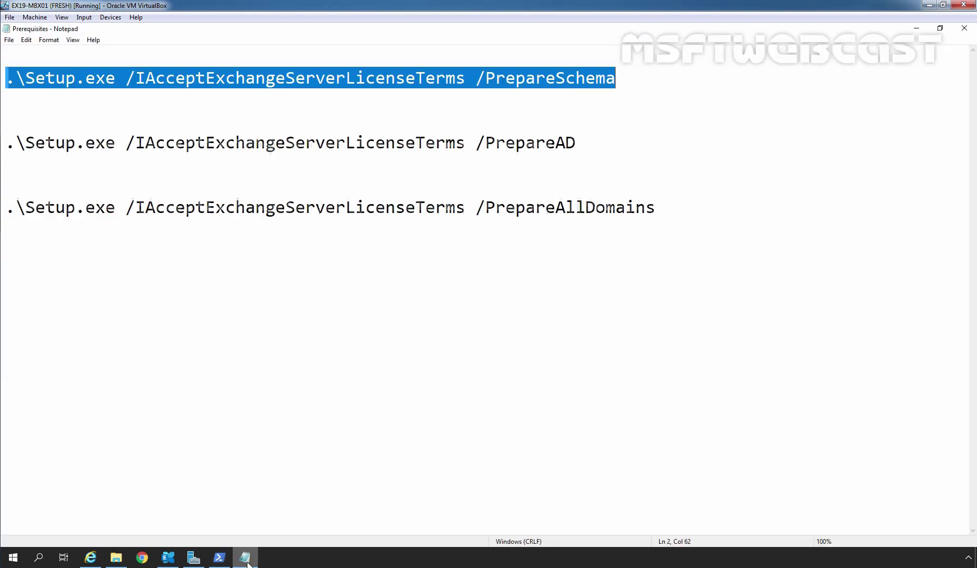
right_click(334, 79)
left_click(353, 117)
left_click(219, 558)
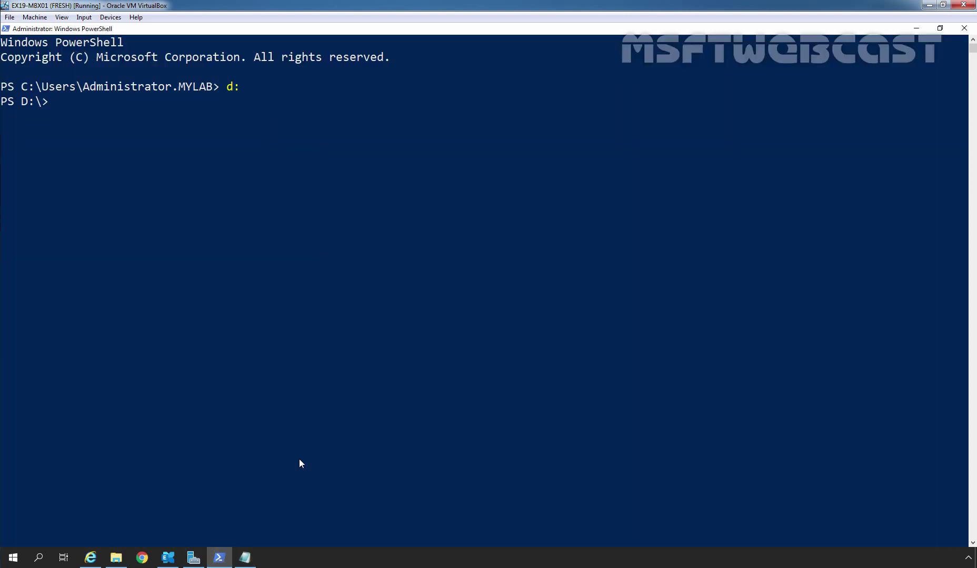
right_click(326, 148)
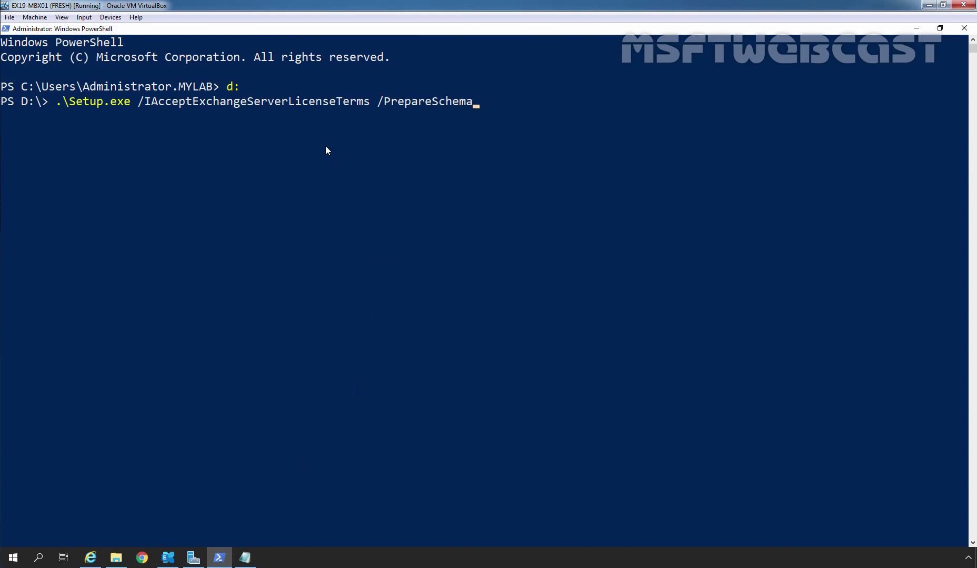
key("Return")
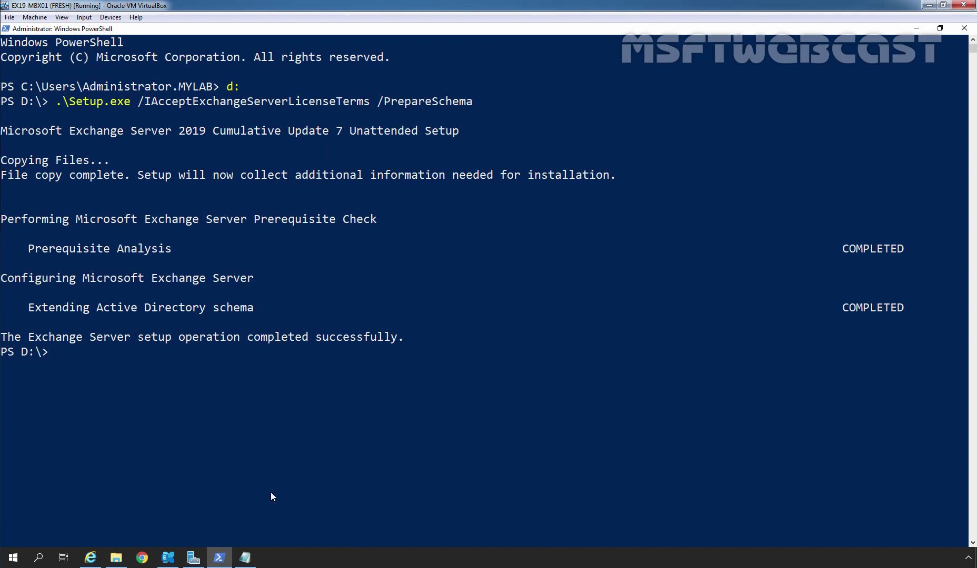
Step: Copy the Setup.exe /PrepareAD line from the Prerequisites notes into PowerShell and run it
left_click(251, 556)
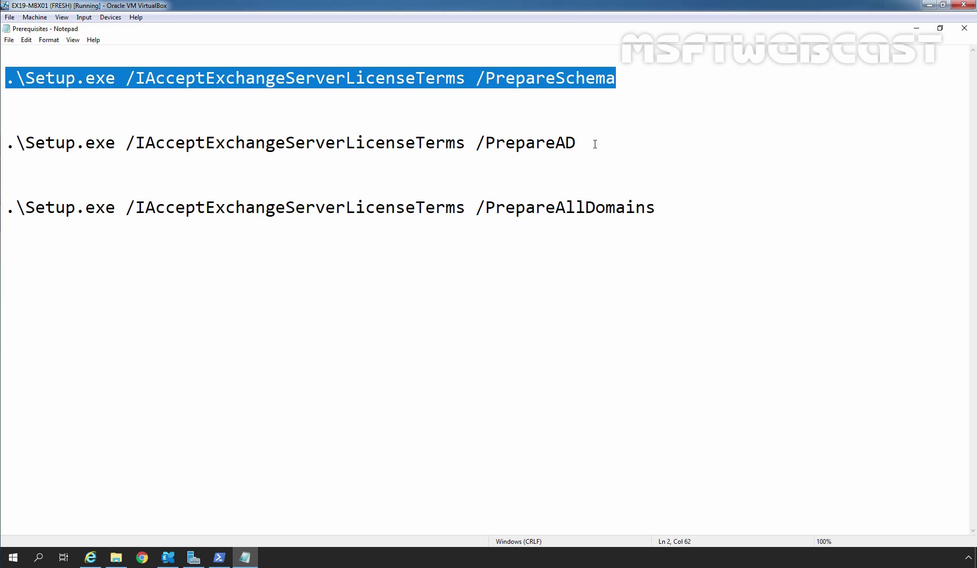
left_click_drag(593, 146, 5, 141)
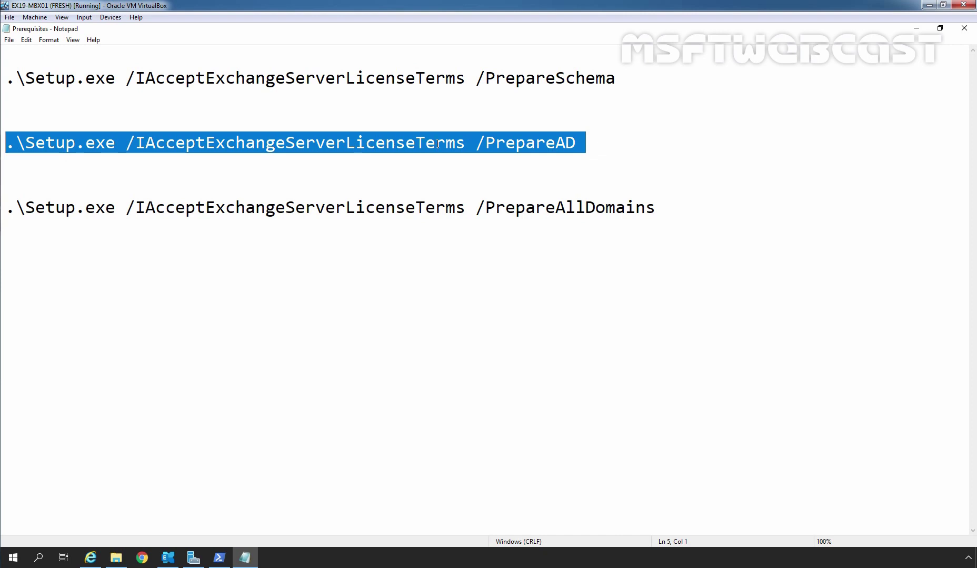
right_click(464, 145)
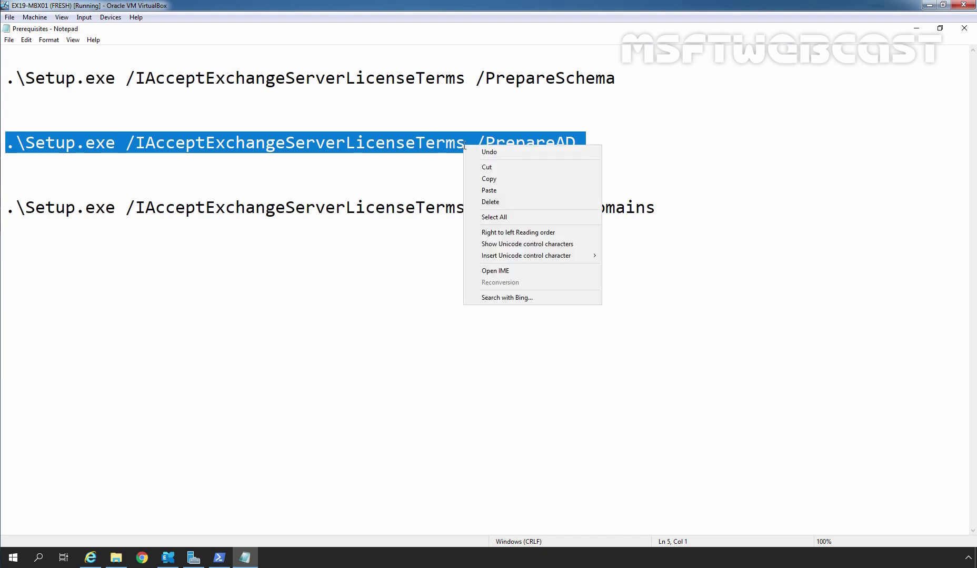
left_click(478, 178)
left_click(219, 558)
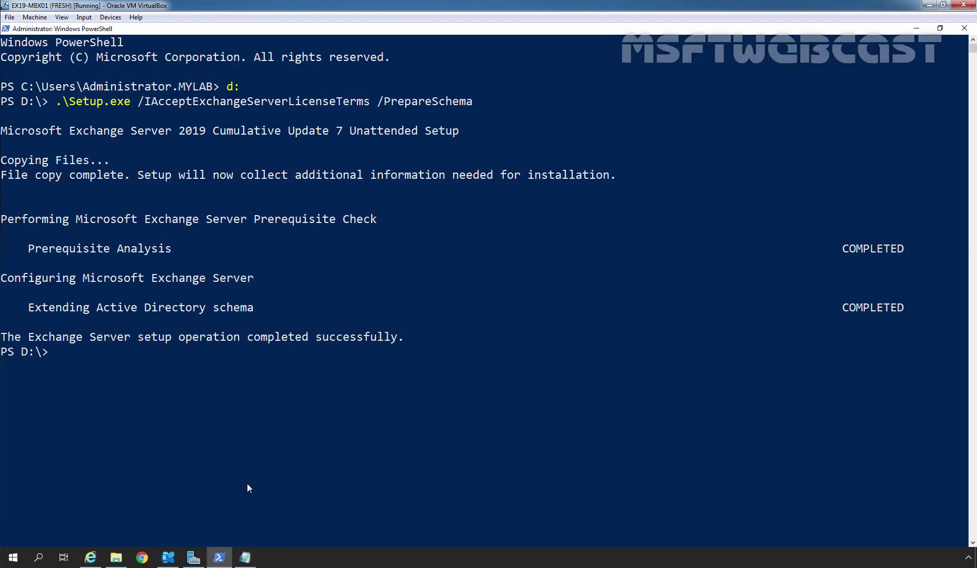
right_click(388, 272)
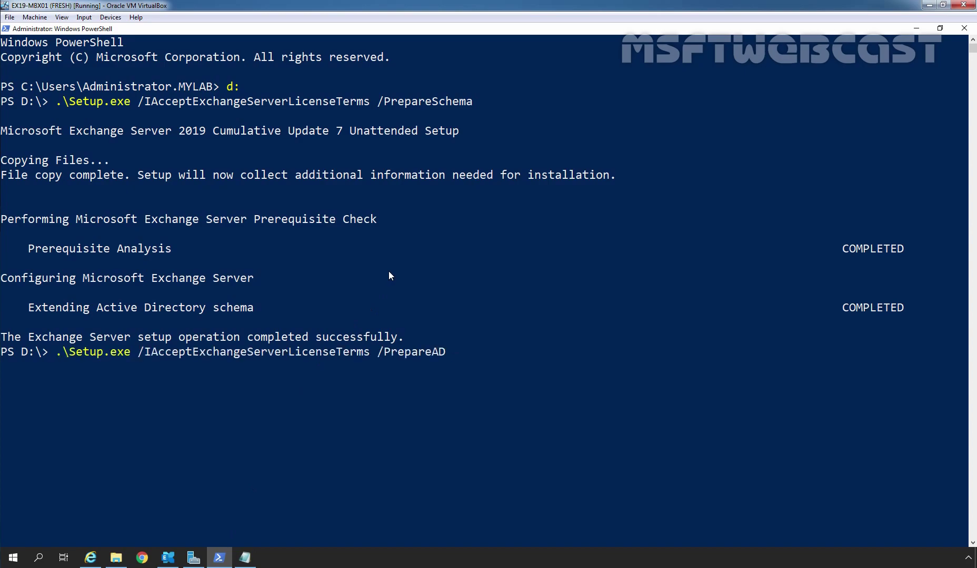
key("Return")
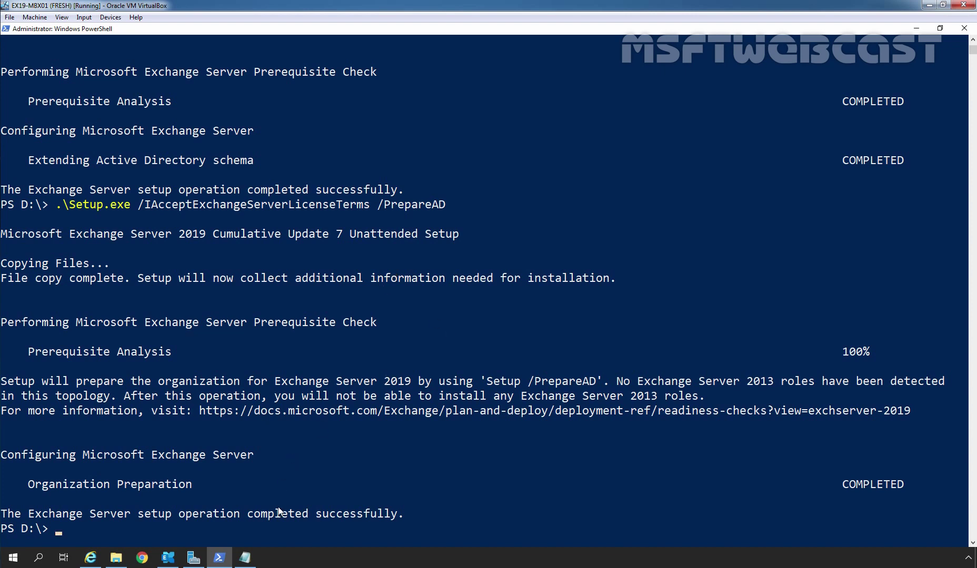
left_click(245, 558)
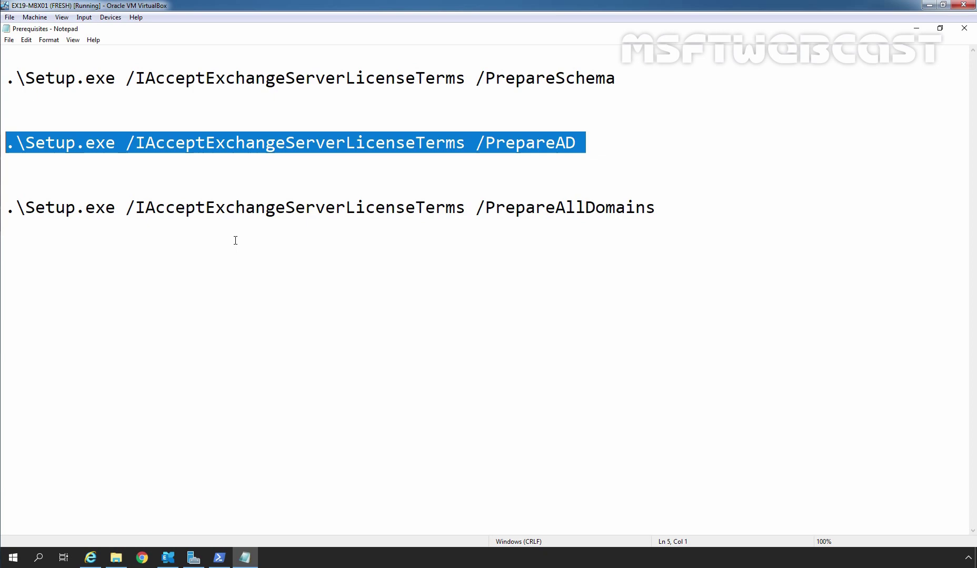
Step: Close Notepad and PowerShell, launch Setup from the CU7 disc, and skip the update check
left_click(916, 29)
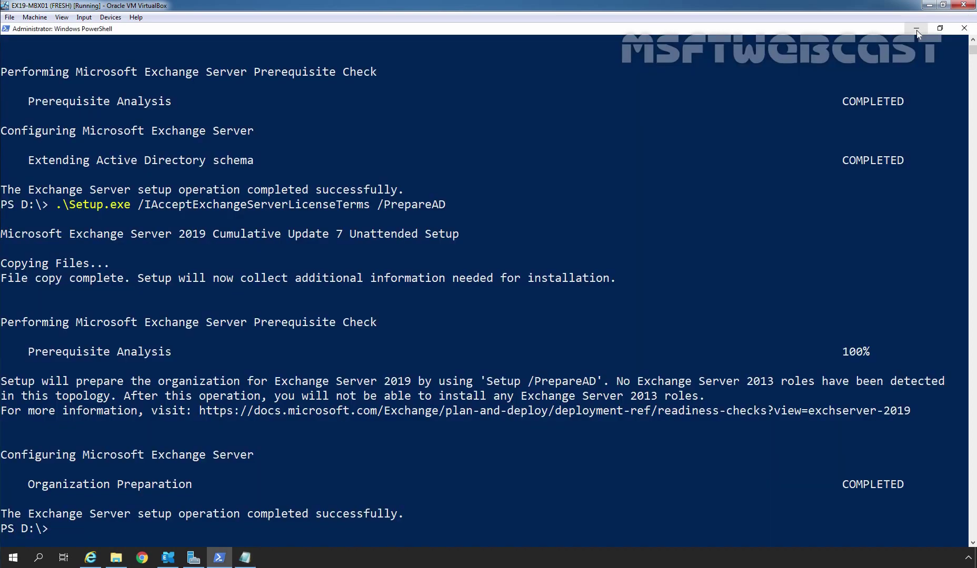
left_click(965, 29)
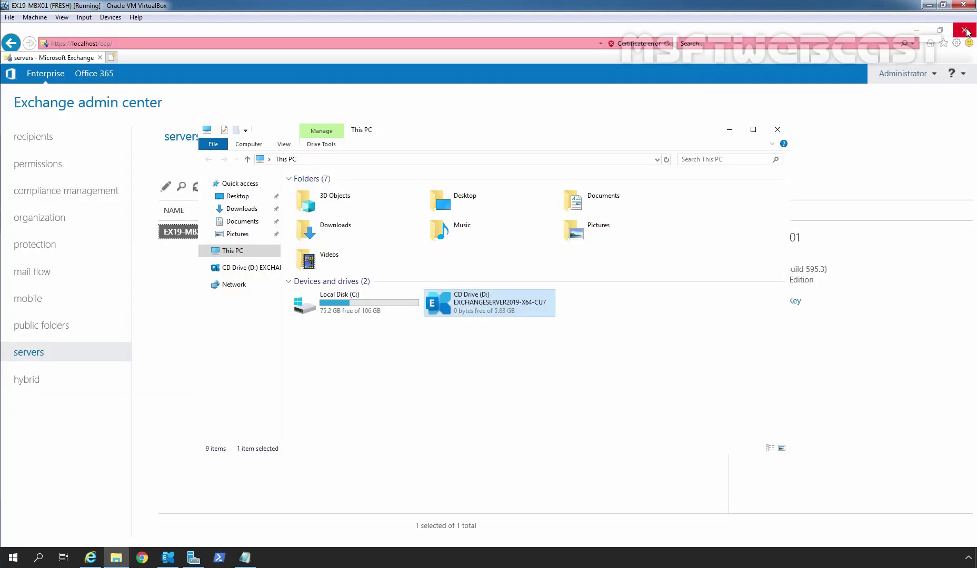
double_click(474, 299)
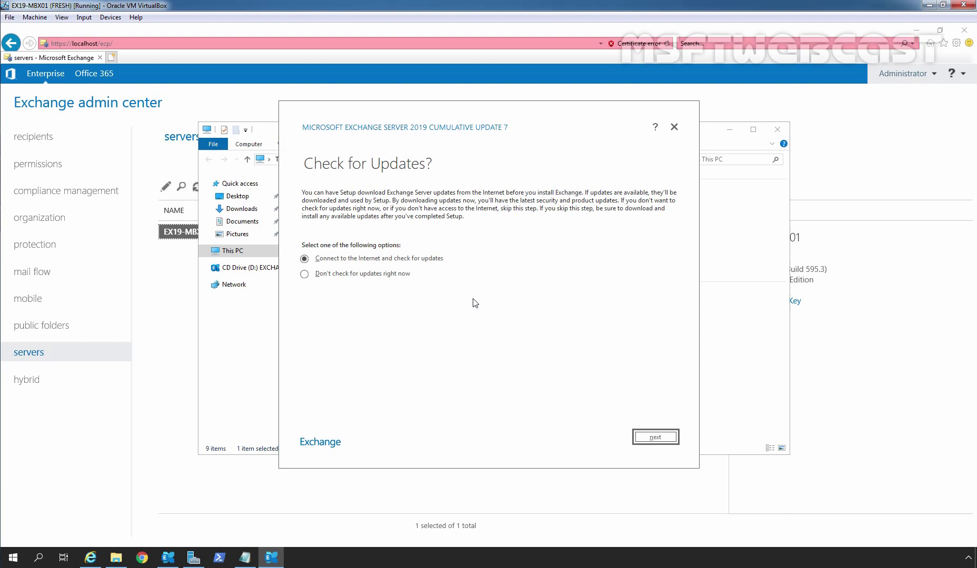
left_click(373, 275)
left_click(655, 440)
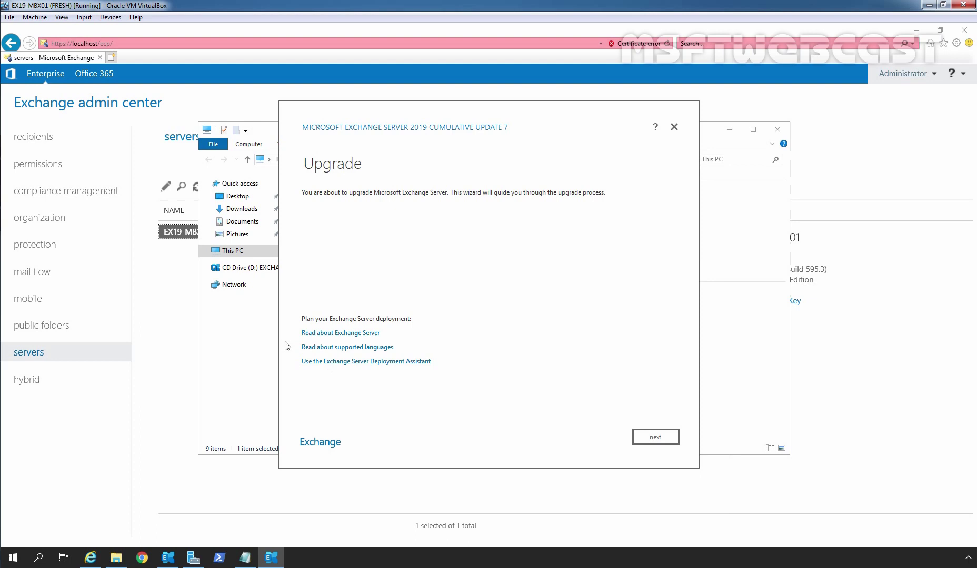
Step: Check the EX19-MBX01 server's current build (15.2.595.3) in EAC and the Exchange Management Shell
left_click(170, 324)
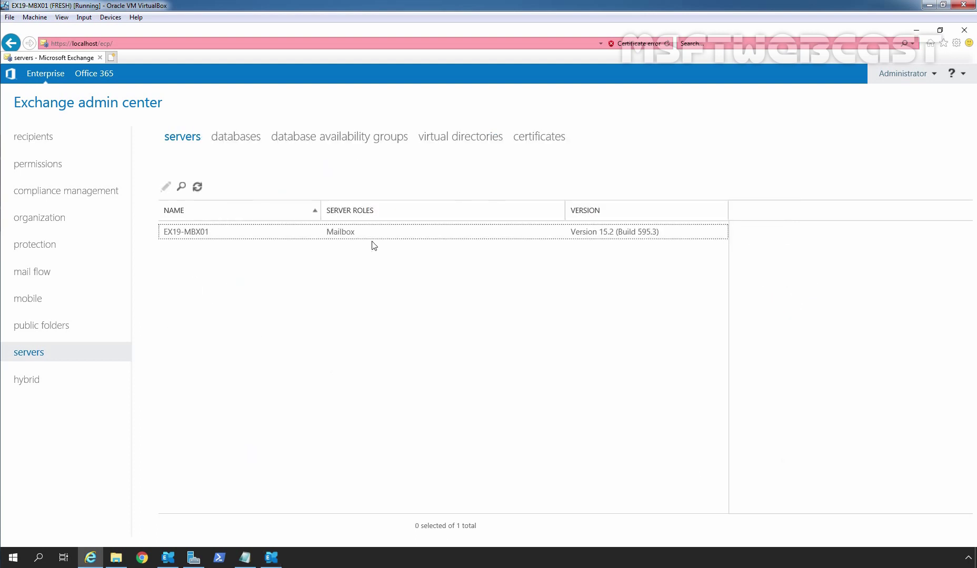
left_click(253, 234)
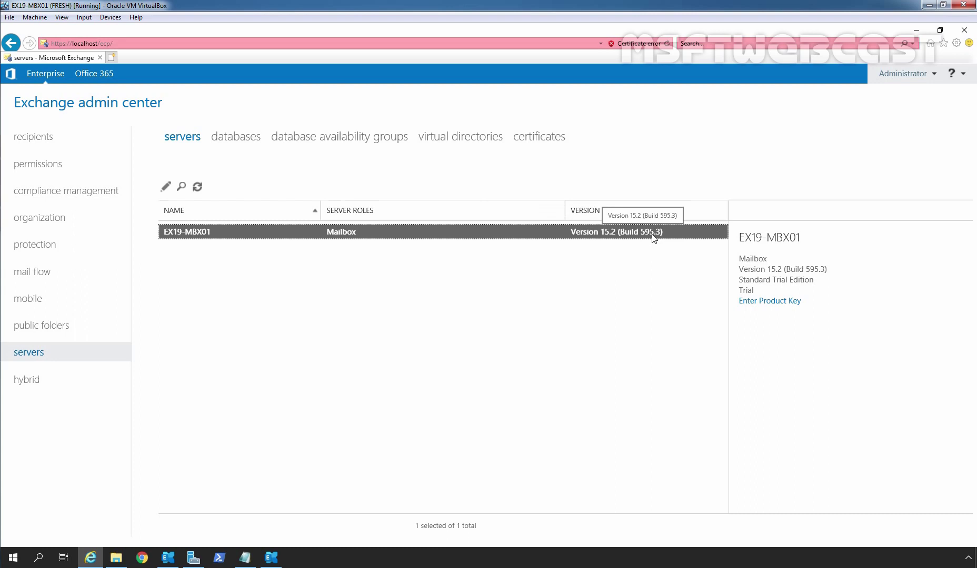
left_click(168, 558)
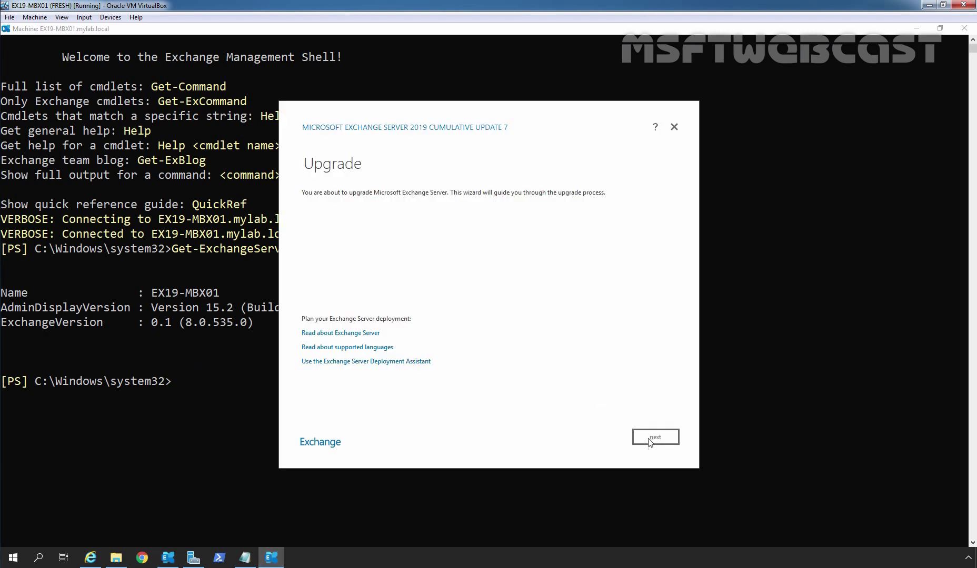
Step: Pass the upgrade welcome page, accept the license terms, and run the readiness checks
left_click(655, 439)
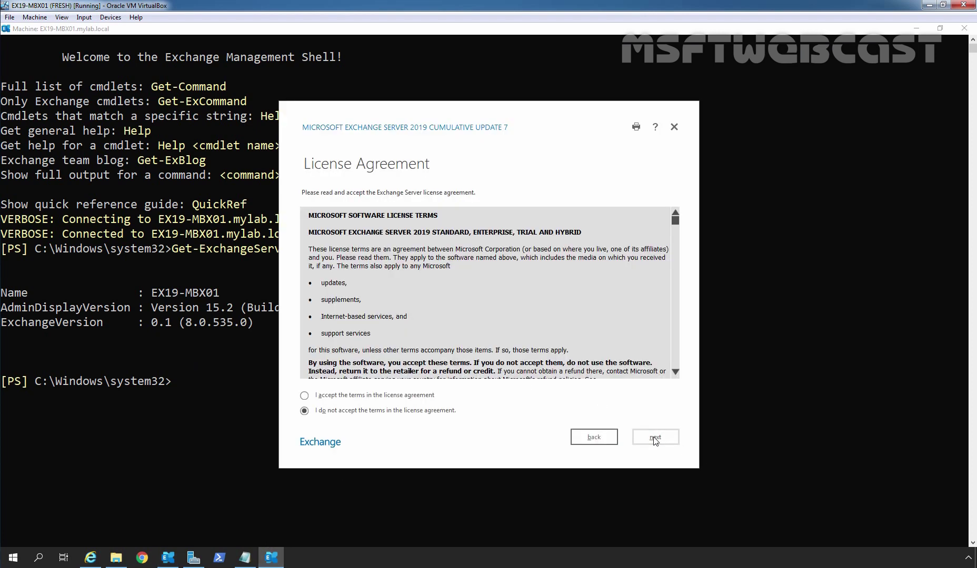
left_click(327, 396)
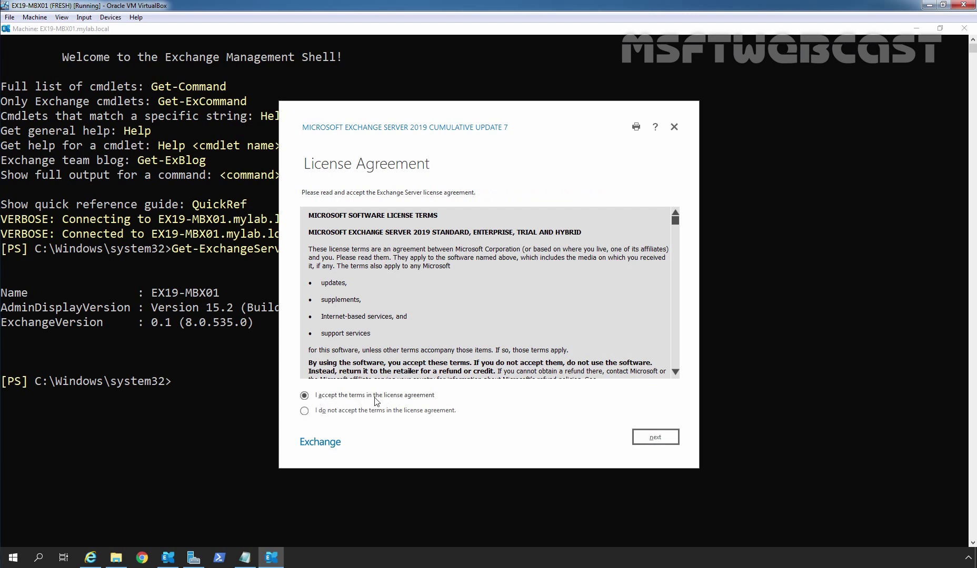
left_click(655, 439)
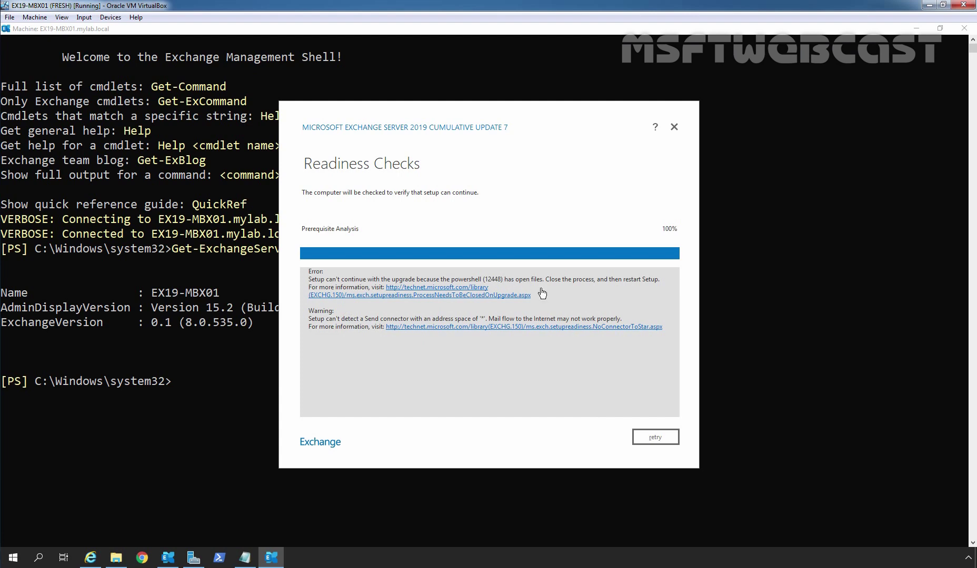
Step: Exit the Exchange Management Shell and retry the readiness checks to clear the PowerShell open-files error
left_click(220, 373)
type("exi")
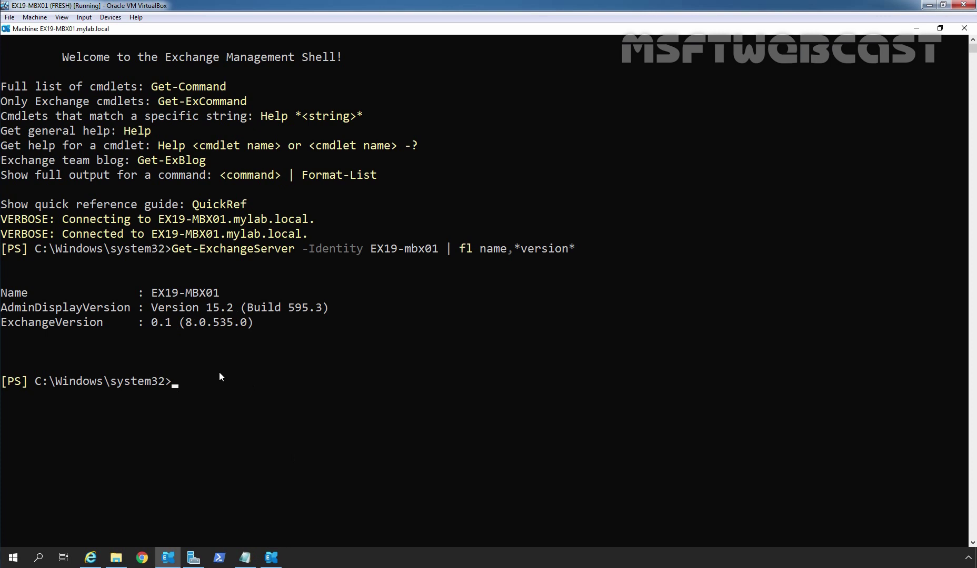
type("t")
key("Return")
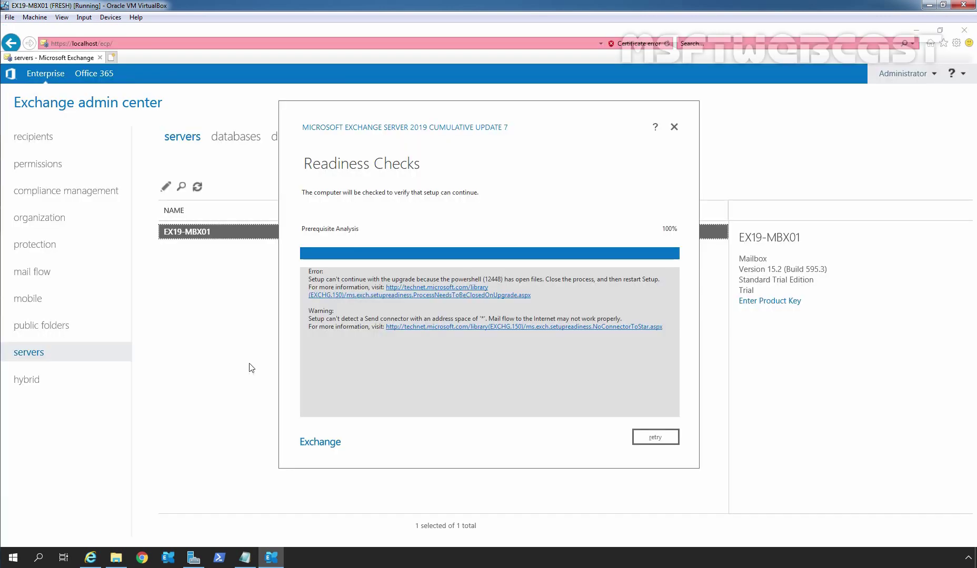
left_click(653, 439)
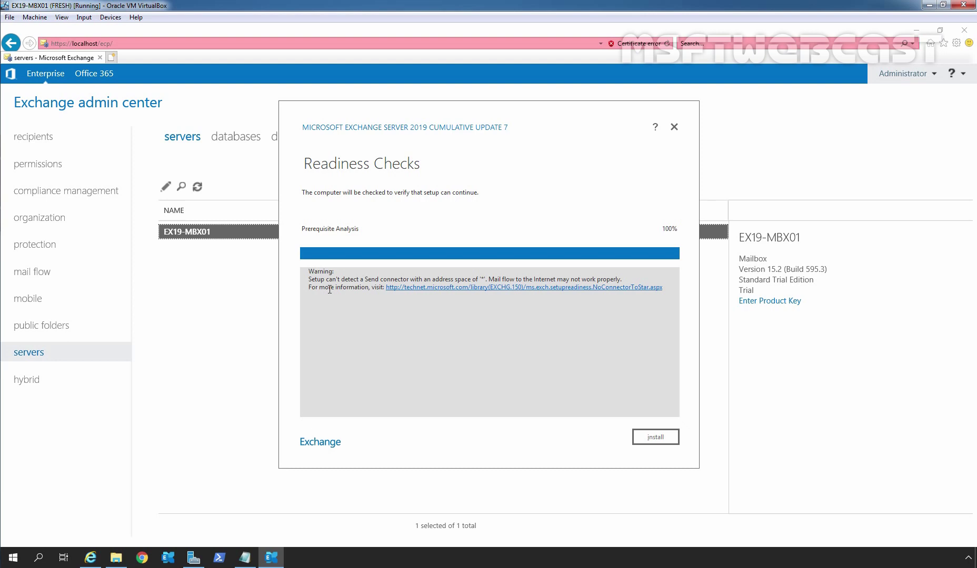
Step: Install Cumulative Update 7 and let all 16 setup steps complete
left_click(655, 439)
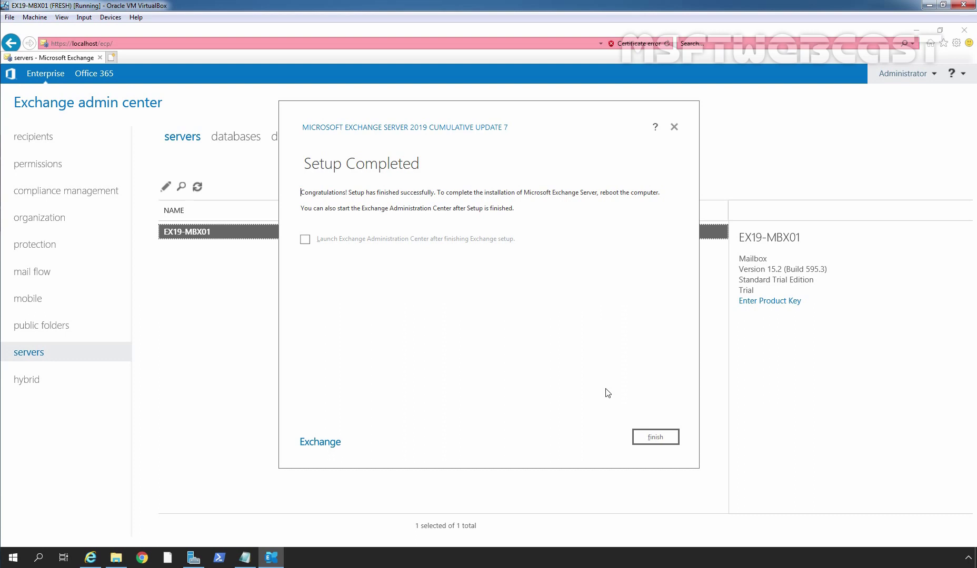
Step: Finish the setup wizard, sign the Administrator out of EAC, and close Internet Explorer
left_click(659, 439)
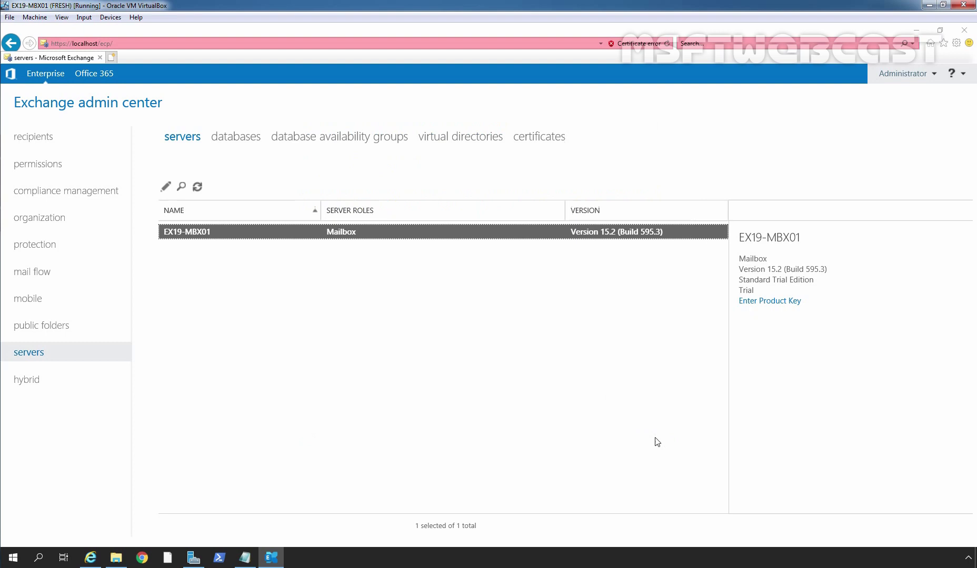
left_click(901, 78)
left_click(901, 110)
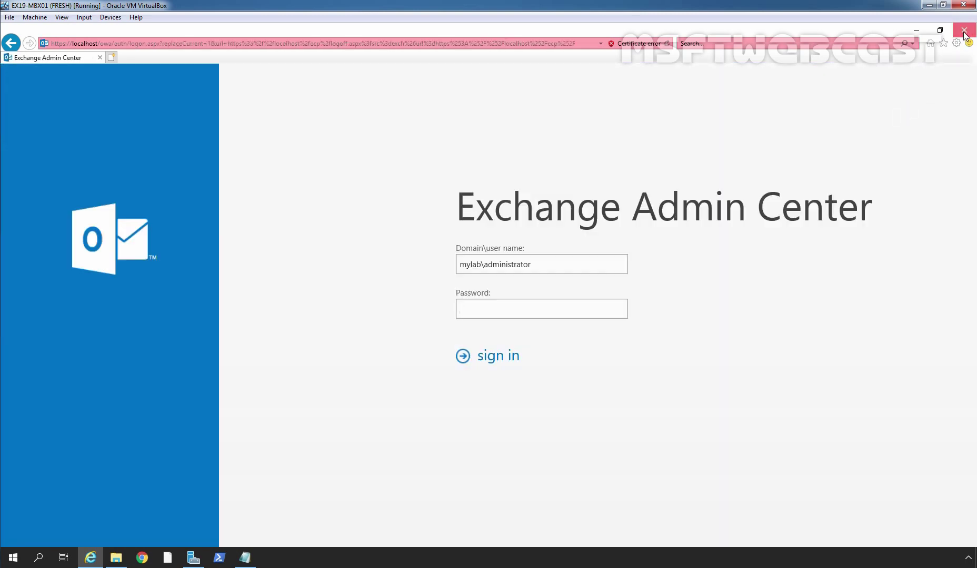
left_click(964, 31)
Step: Close File Explorer, Server Manager and the Prerequisites notes
left_click(777, 131)
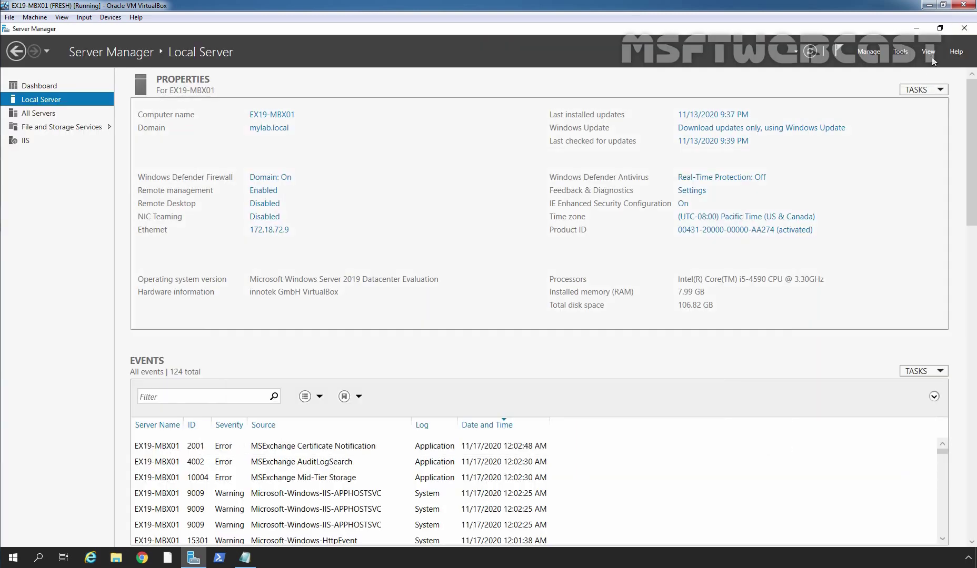
left_click(964, 28)
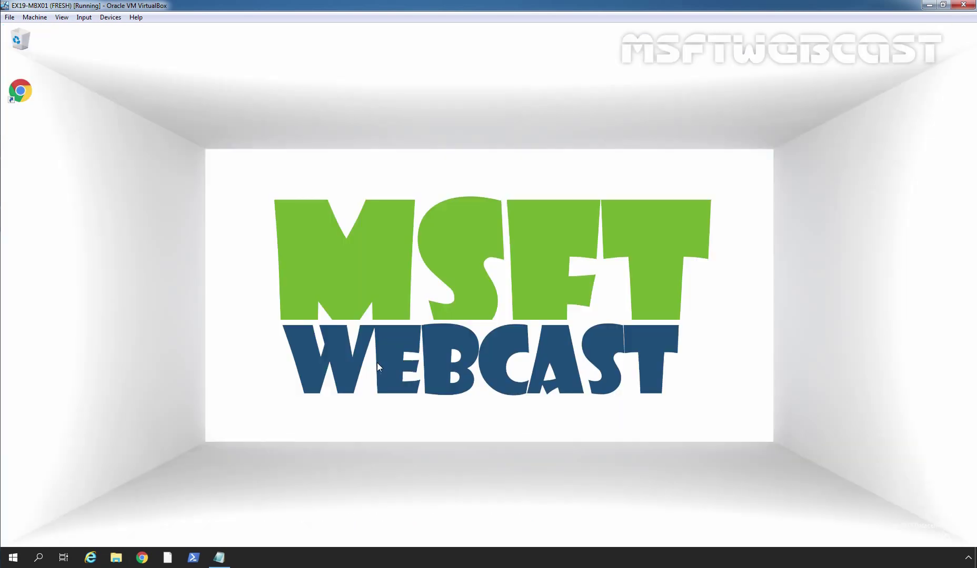
left_click(219, 557)
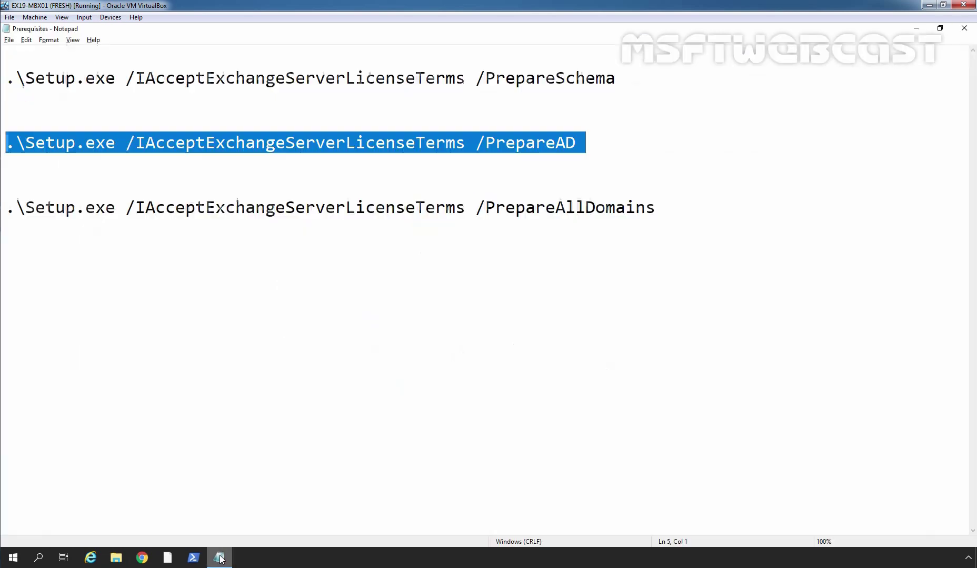
left_click(965, 29)
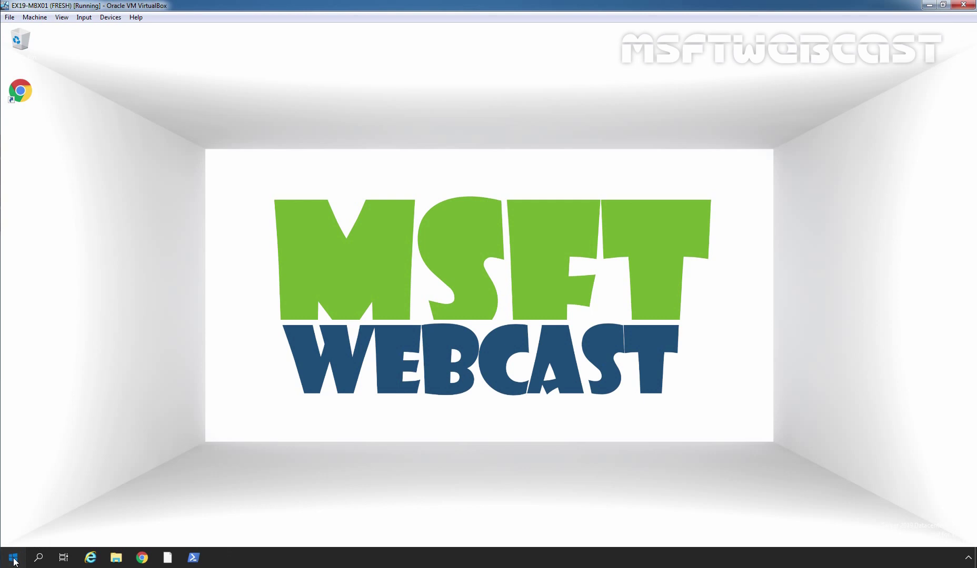
Step: Restart the server with the reason 'Application: Installation (Planned)'
left_click(13, 559)
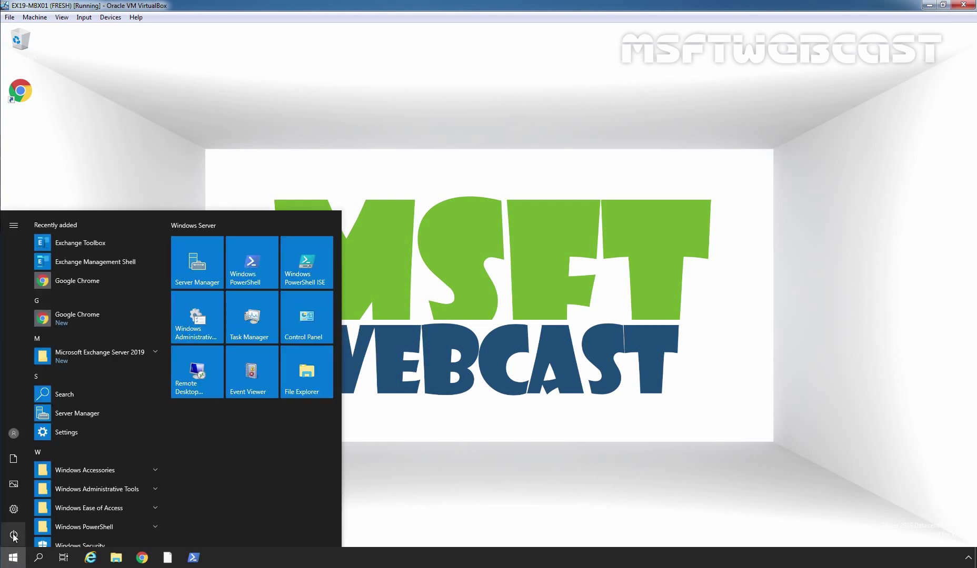
left_click(13, 535)
left_click(29, 506)
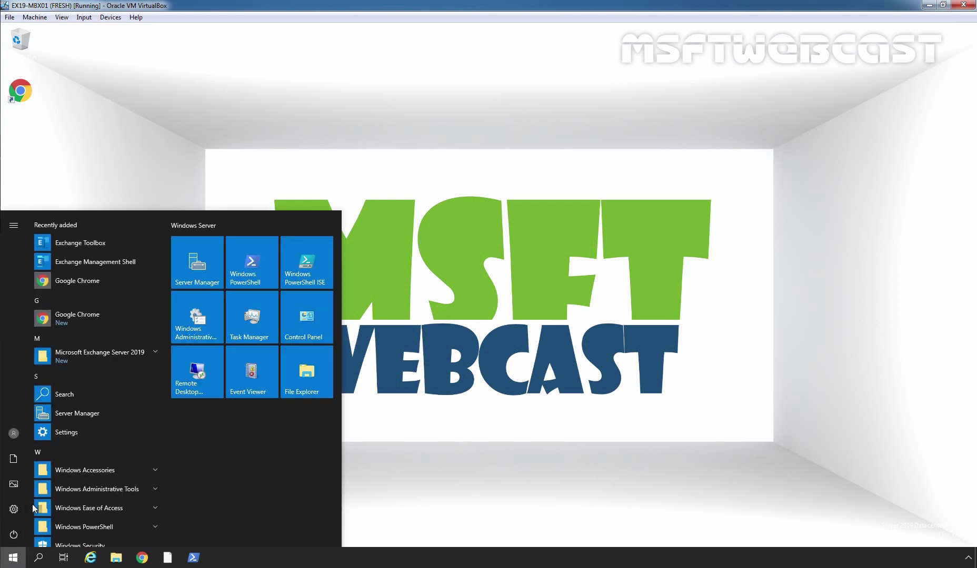
left_click(82, 482)
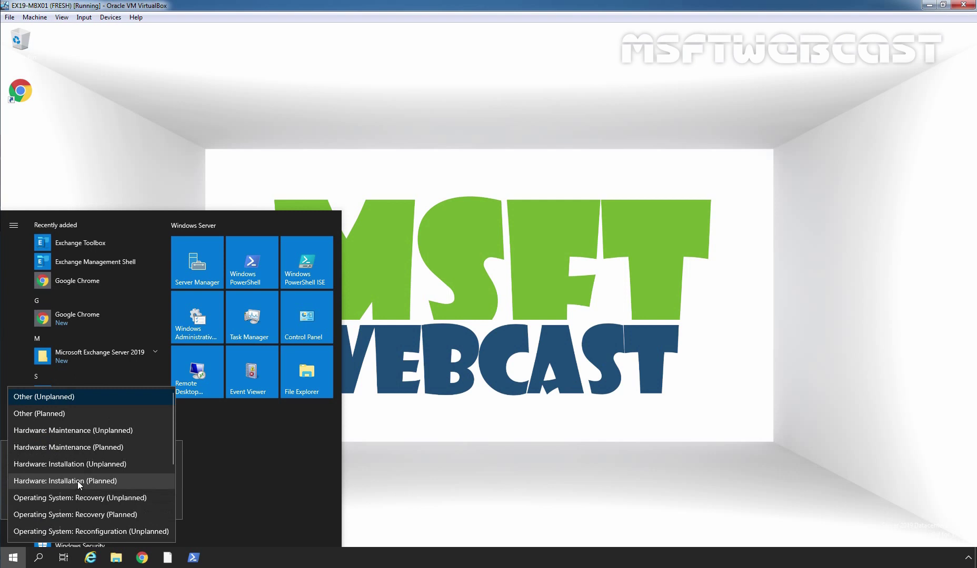
scroll(79, 485, "down", 2)
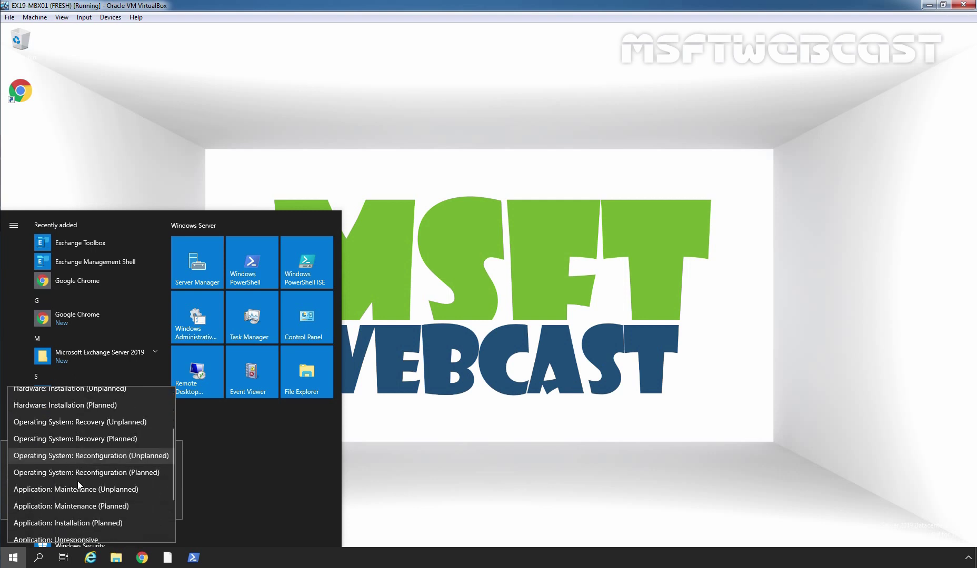
left_click(84, 523)
left_click(152, 505)
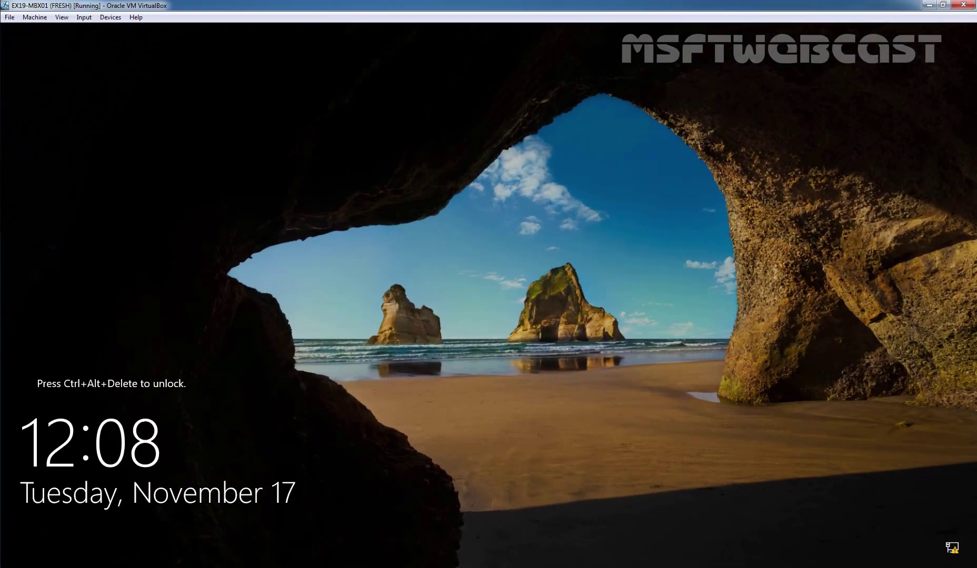
Step: Sign back in to the server with the Administrator password after the restart
key("ctrl+alt+Delete")
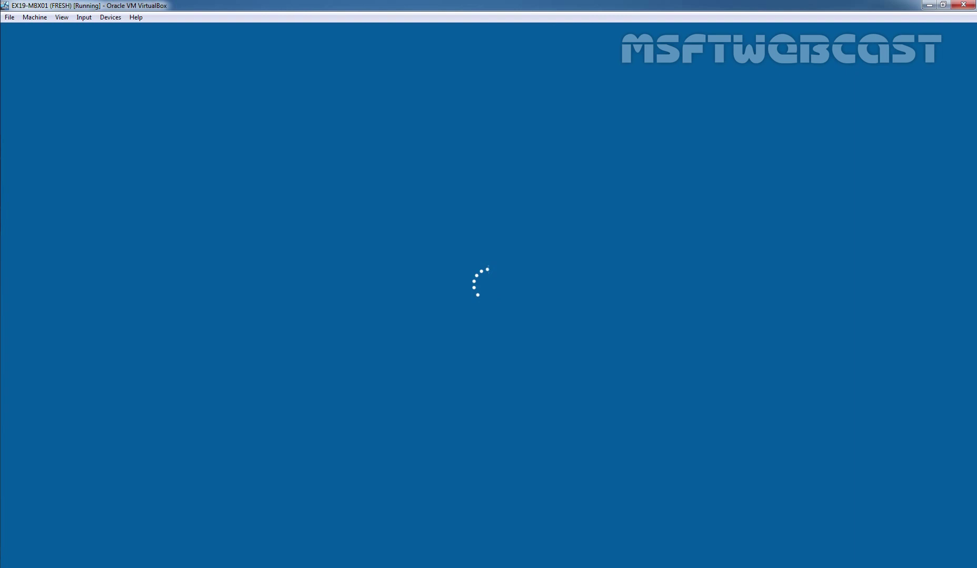
type("•••")
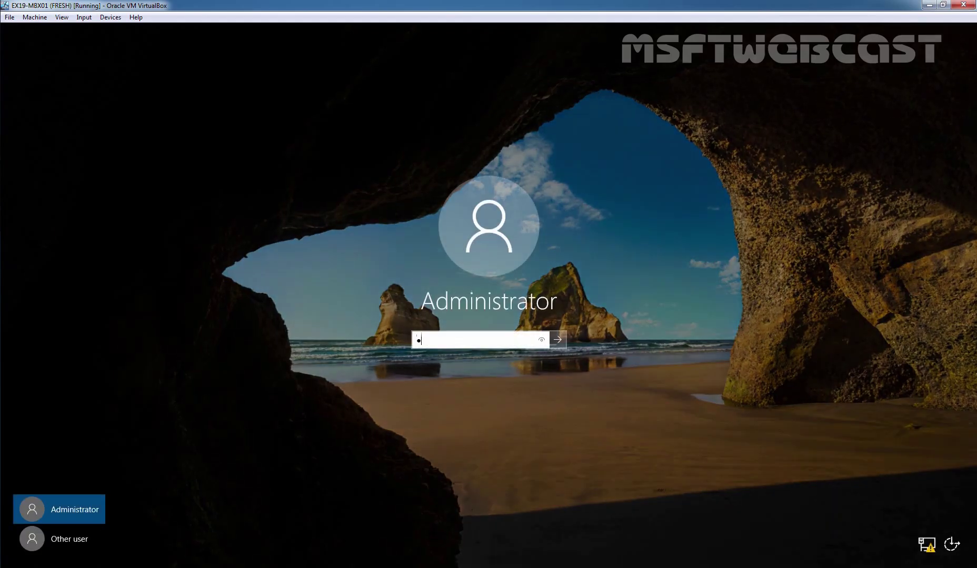
type("••••••")
key("Return")
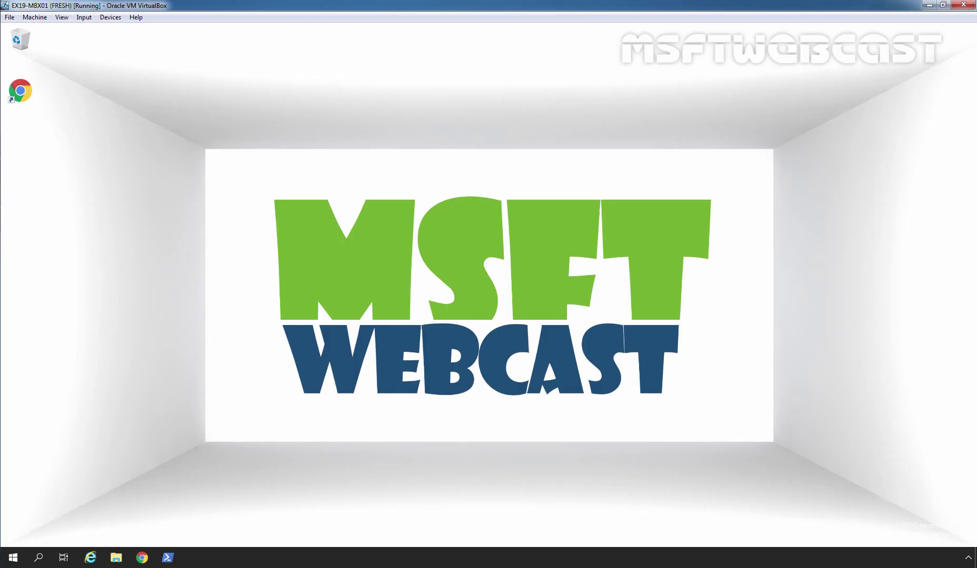
Step: Open the Exchange admin center in Internet Explorer, bypass the certificate warning, and sign in with the admin password
left_click(91, 560)
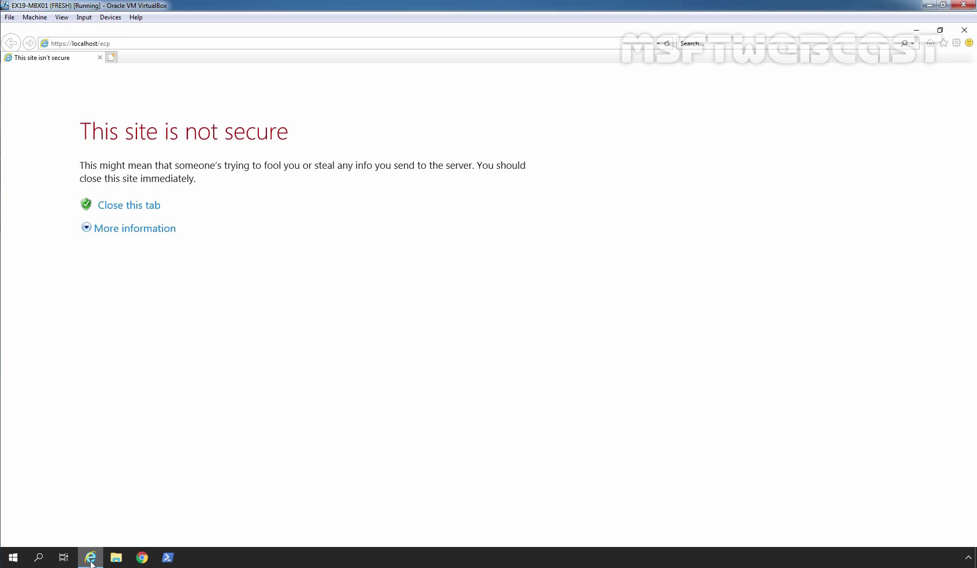
left_click(153, 231)
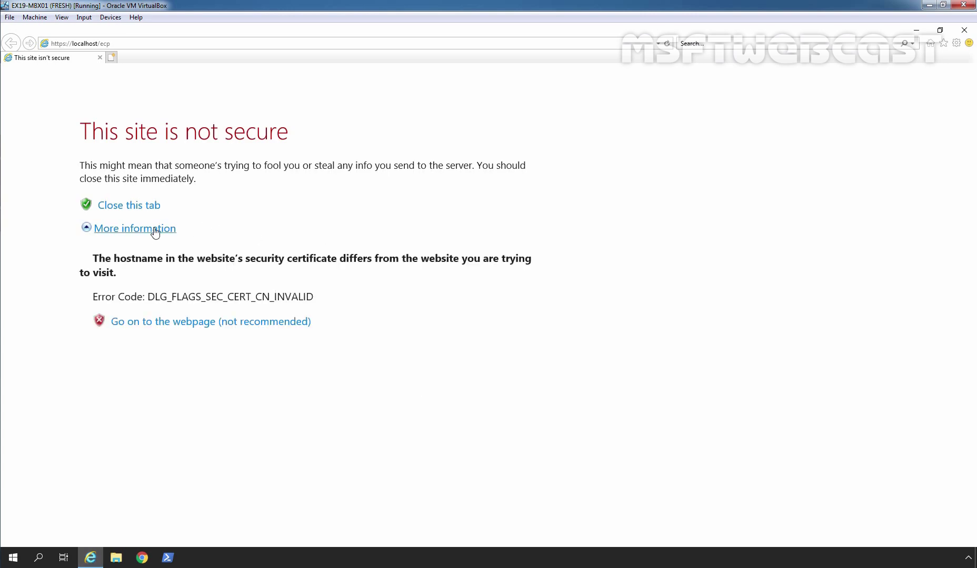
left_click(187, 322)
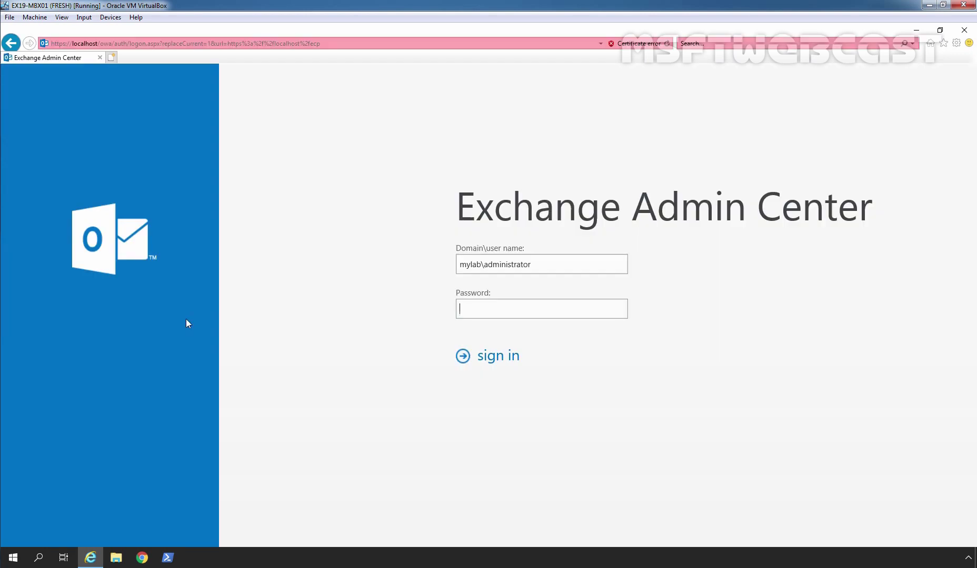
type("••••••••••")
key("Return")
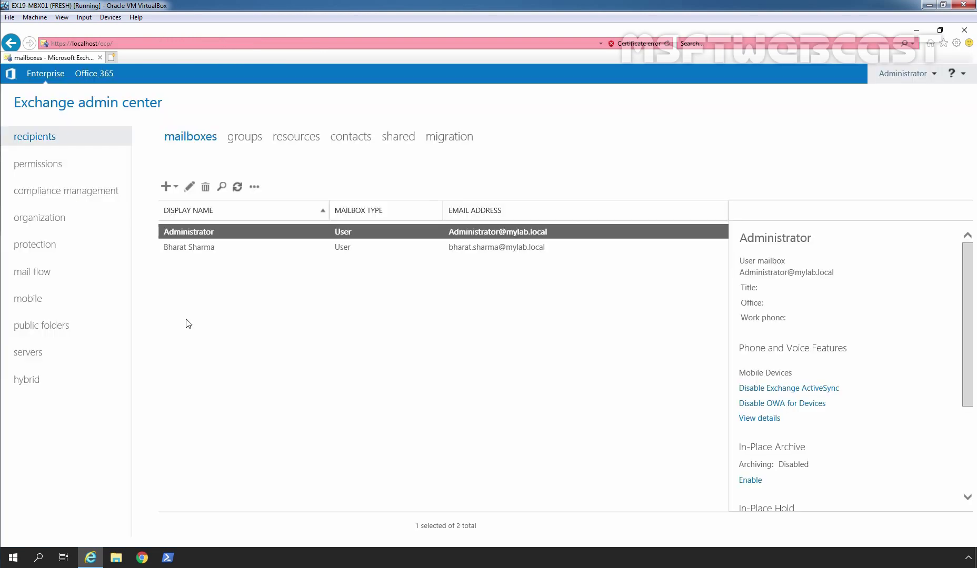
Step: Show the servers page to confirm EX19-MBX01 reports Version 15.2 (Build 721.2)
left_click(42, 357)
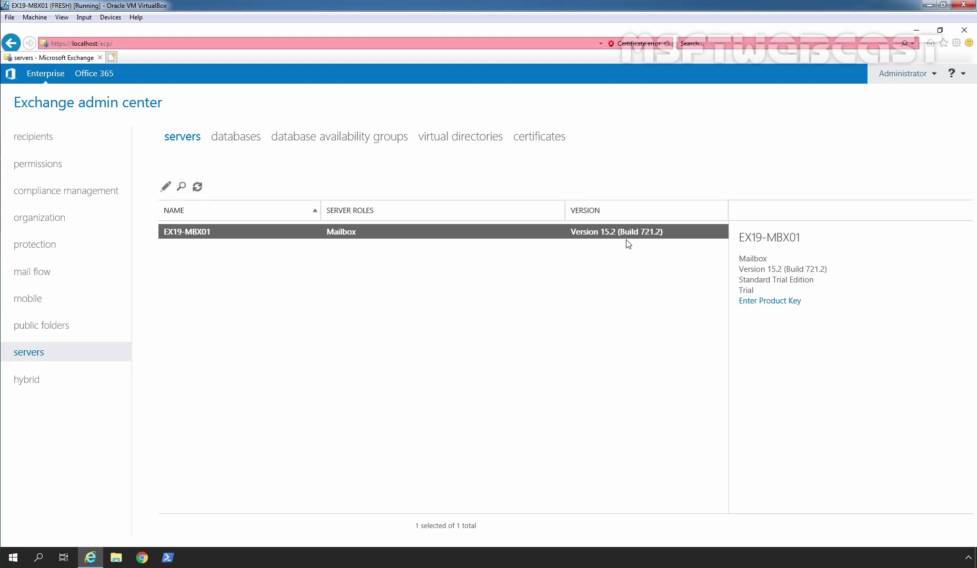
Step: Launch the Exchange Management Shell from the Microsoft Exchange Server 2019 Start folder and maximize it
left_click(12, 561)
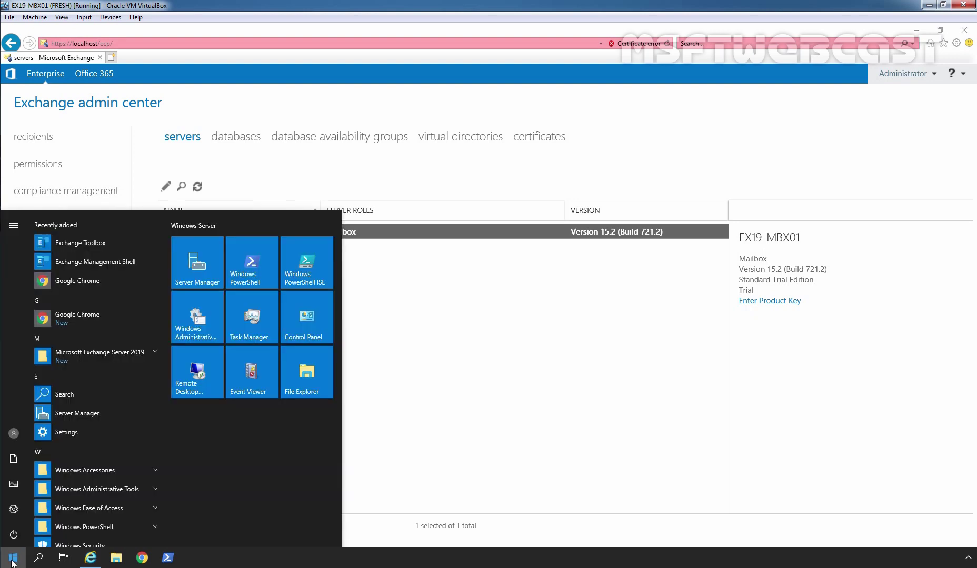
left_click(101, 354)
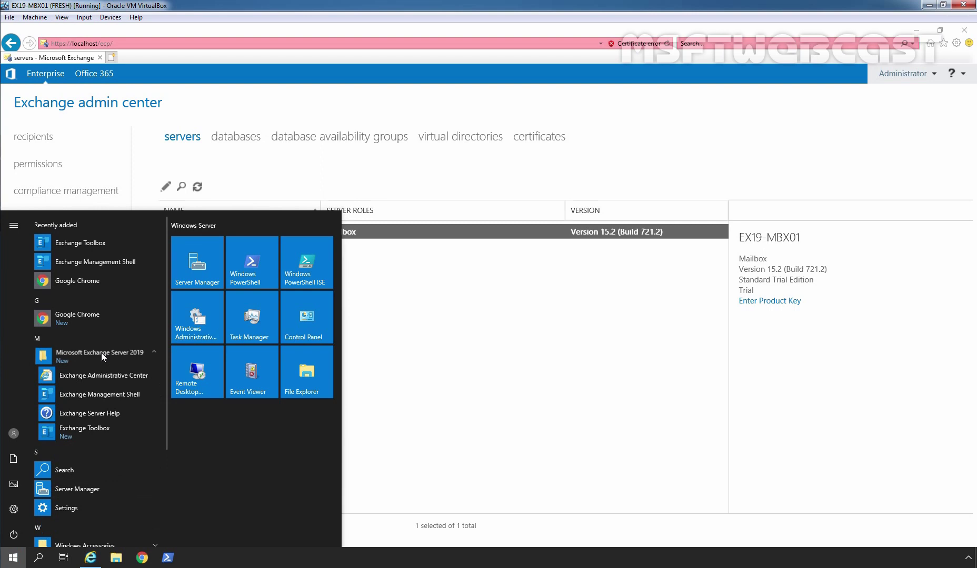
left_click(82, 394)
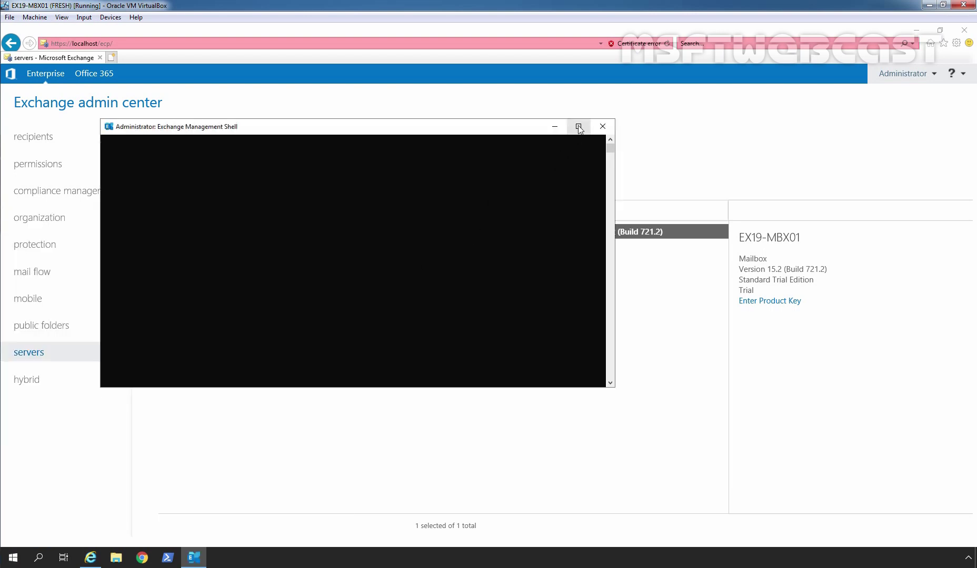
left_click(578, 127)
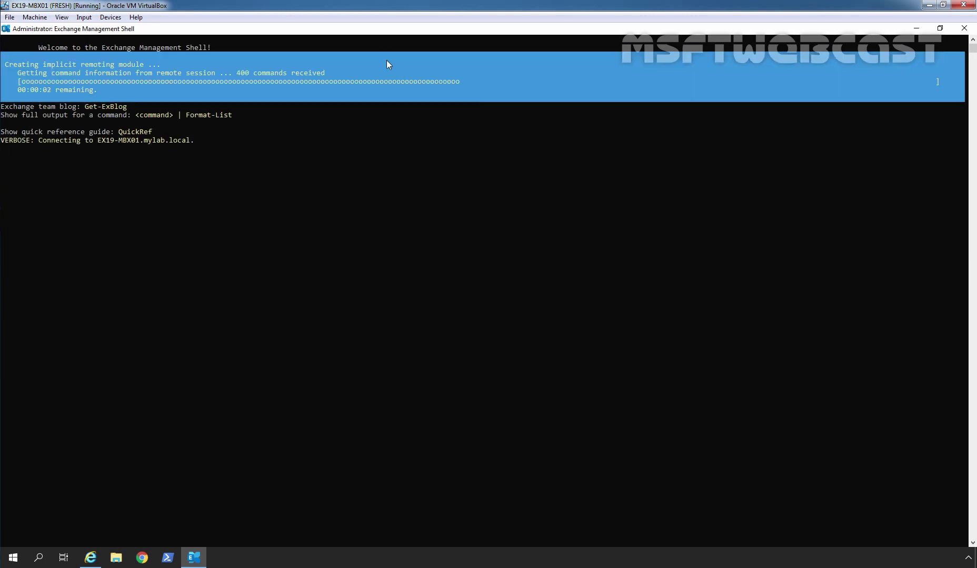
Step: Set the shell console font to 28-point Consolas and keep the window maximized
right_click(352, 29)
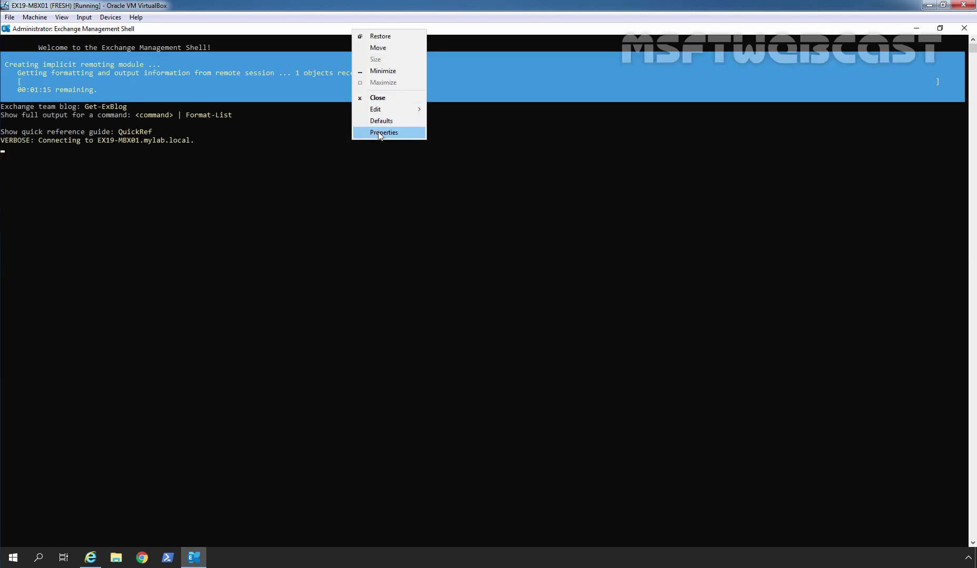
left_click(379, 132)
left_click(52, 54)
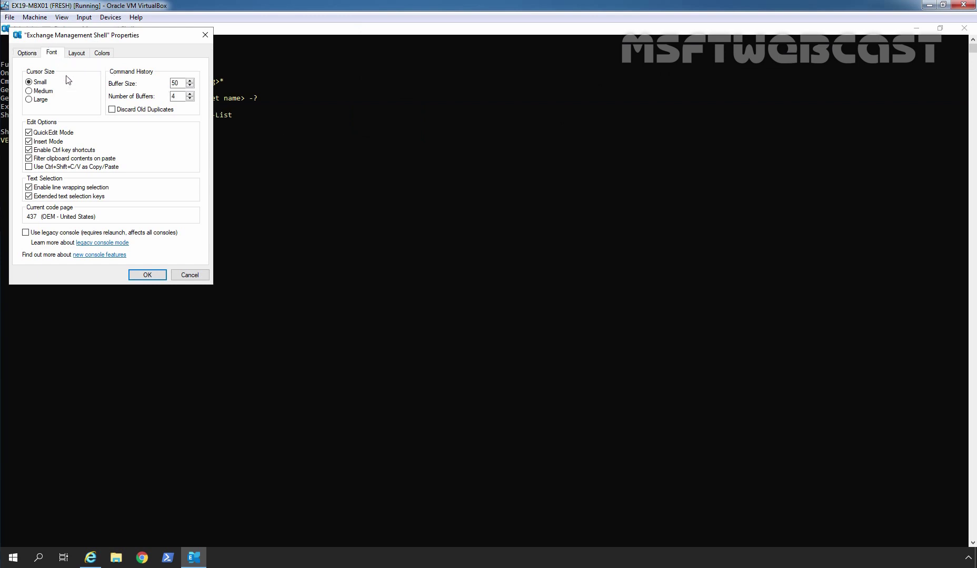
left_click(32, 122)
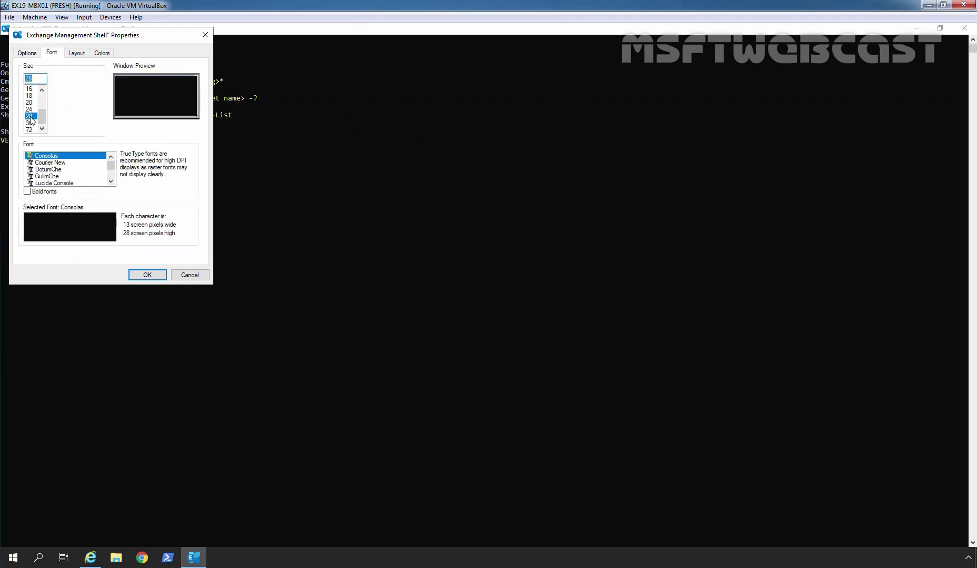
left_click(147, 274)
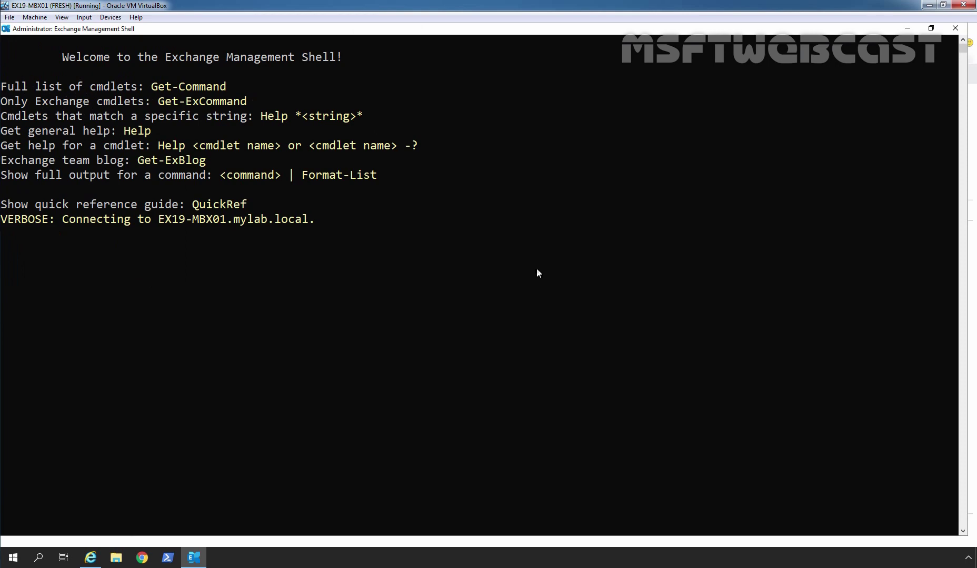
left_click(930, 28)
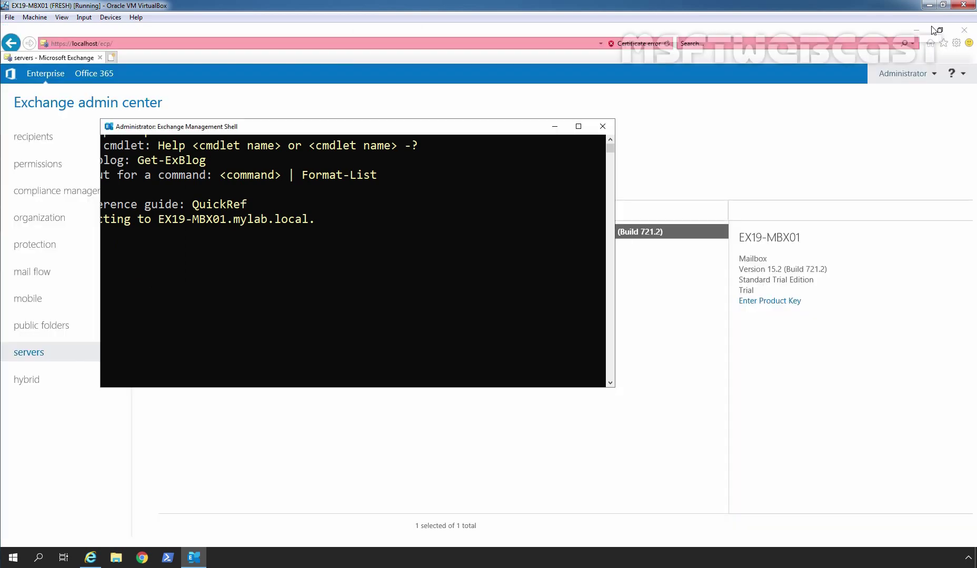
left_click(577, 127)
Step: Run 'Get-ExchangeServer -Identity EX19-MBX01 | fl name,*version*' using Tab completion
type("get-")
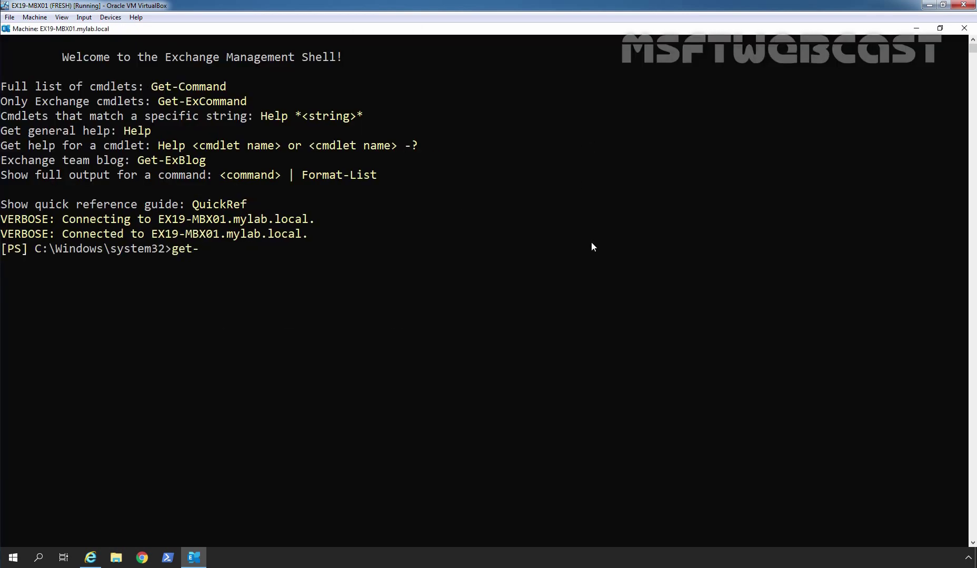
type("exc")
key("Tab")
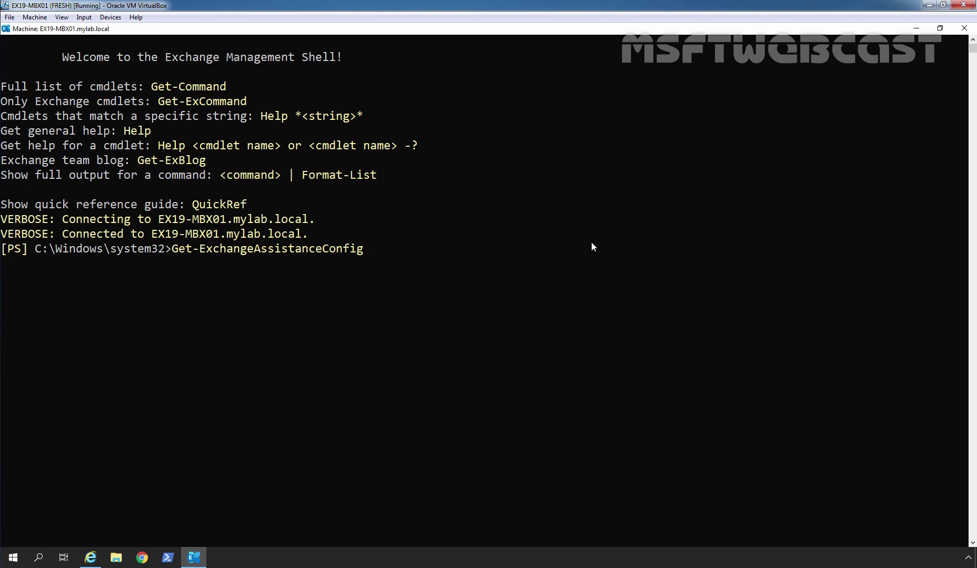
key("BackSpace")
key("BackSpace")
key("BackSpace")
key("BackSpace")
key("BackSpace")
key("BackSpace")
key("BackSpace")
key("BackSpace")
key("BackSpace")
key("BackSpace")
key("BackSpace")
key("BackSpace")
key("BackSpace")
key("BackSpace")
key("BackSpace")
key("BackSpace")
type("st")
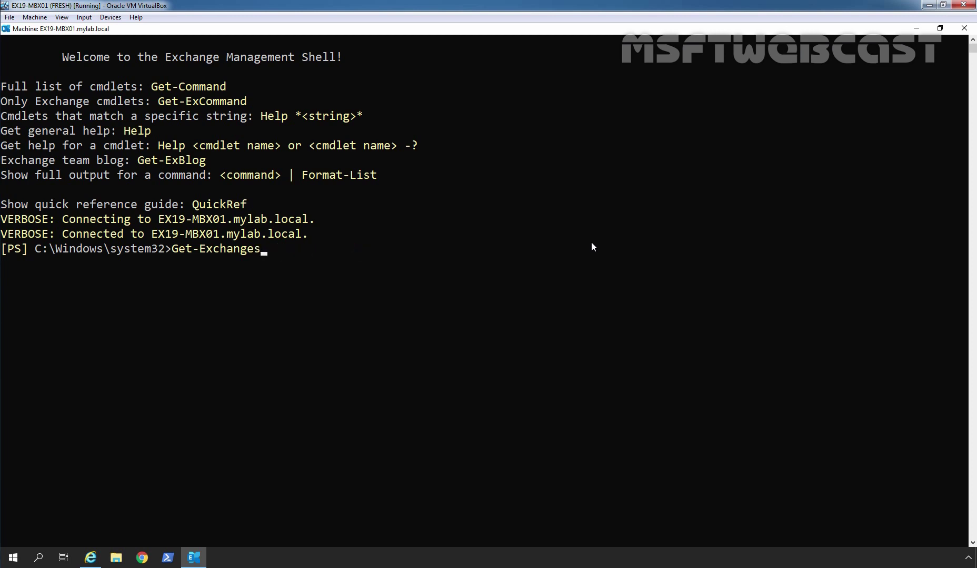
type("e")
key("Tab")
type("-i")
key("Tab")
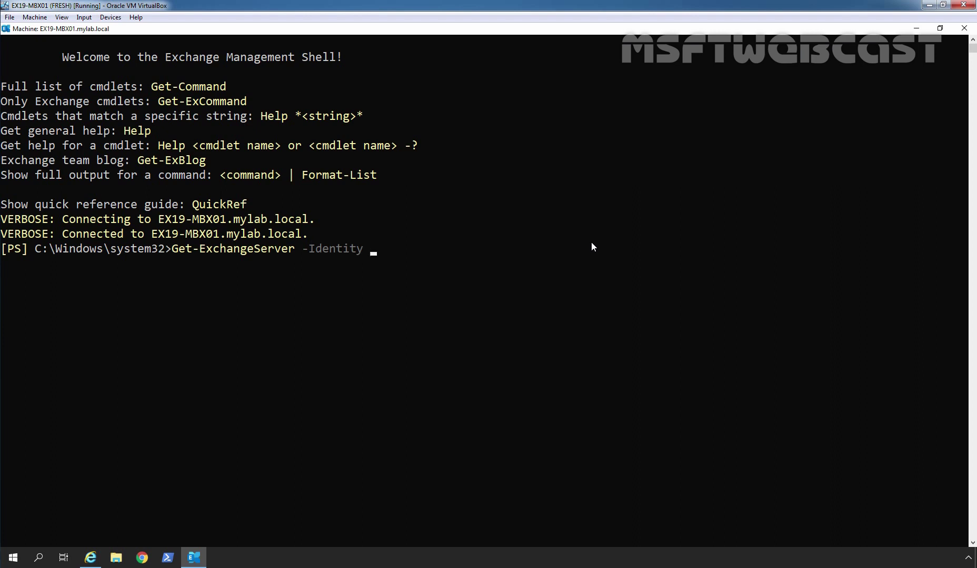
type("EX19-MBX01 | fl ")
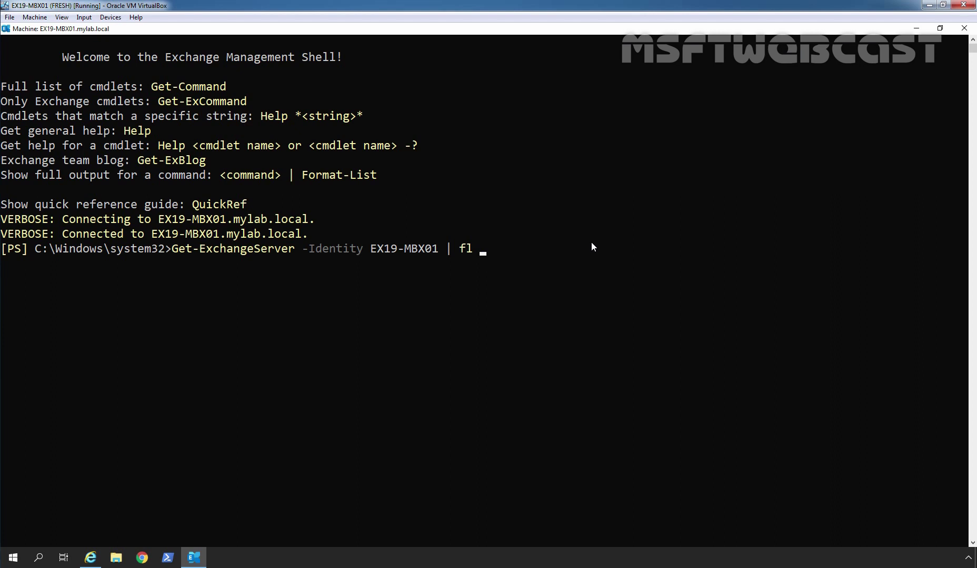
type("name,*version")
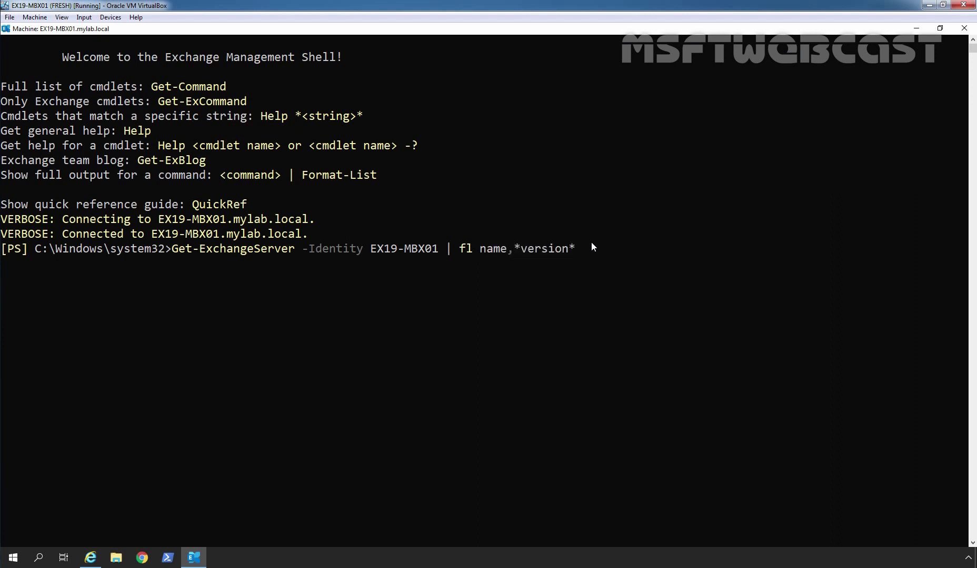
type("*")
key("Return")
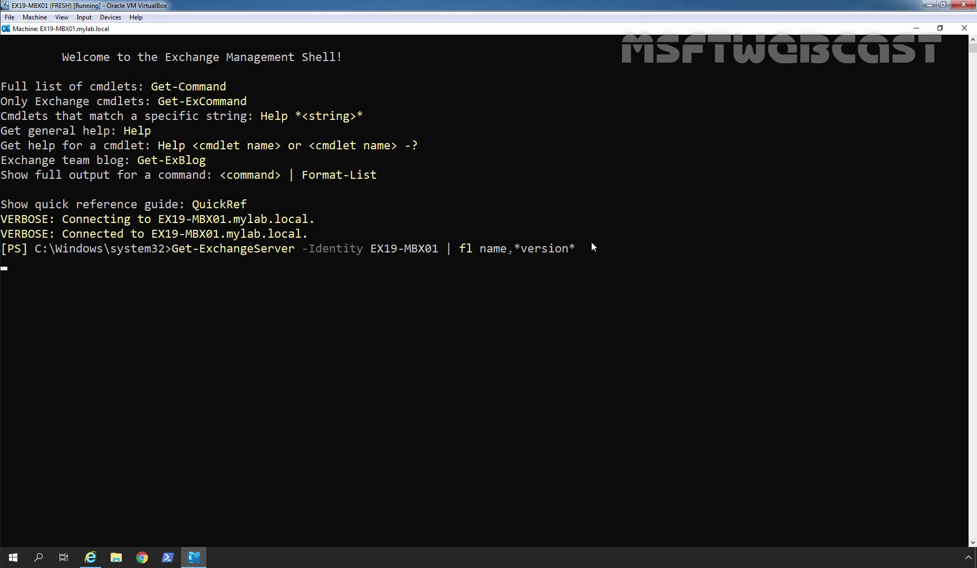